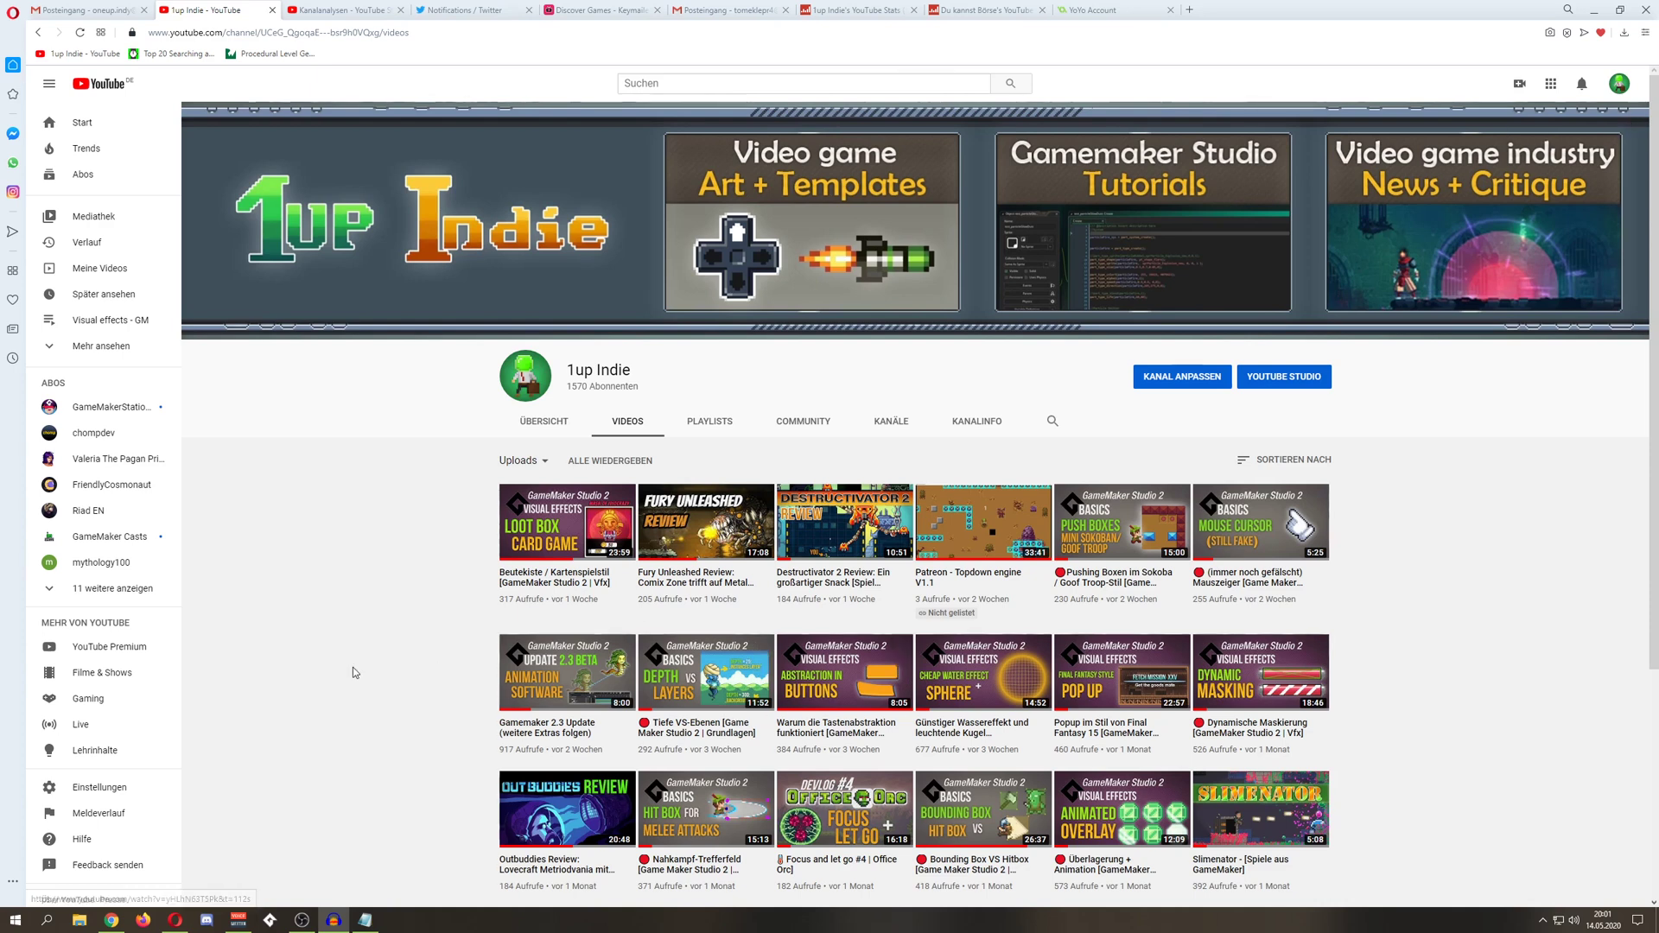
scroll(581, 659, "down", 1)
scroll(581, 658, "down", 1)
scroll(581, 658, "down", 1)
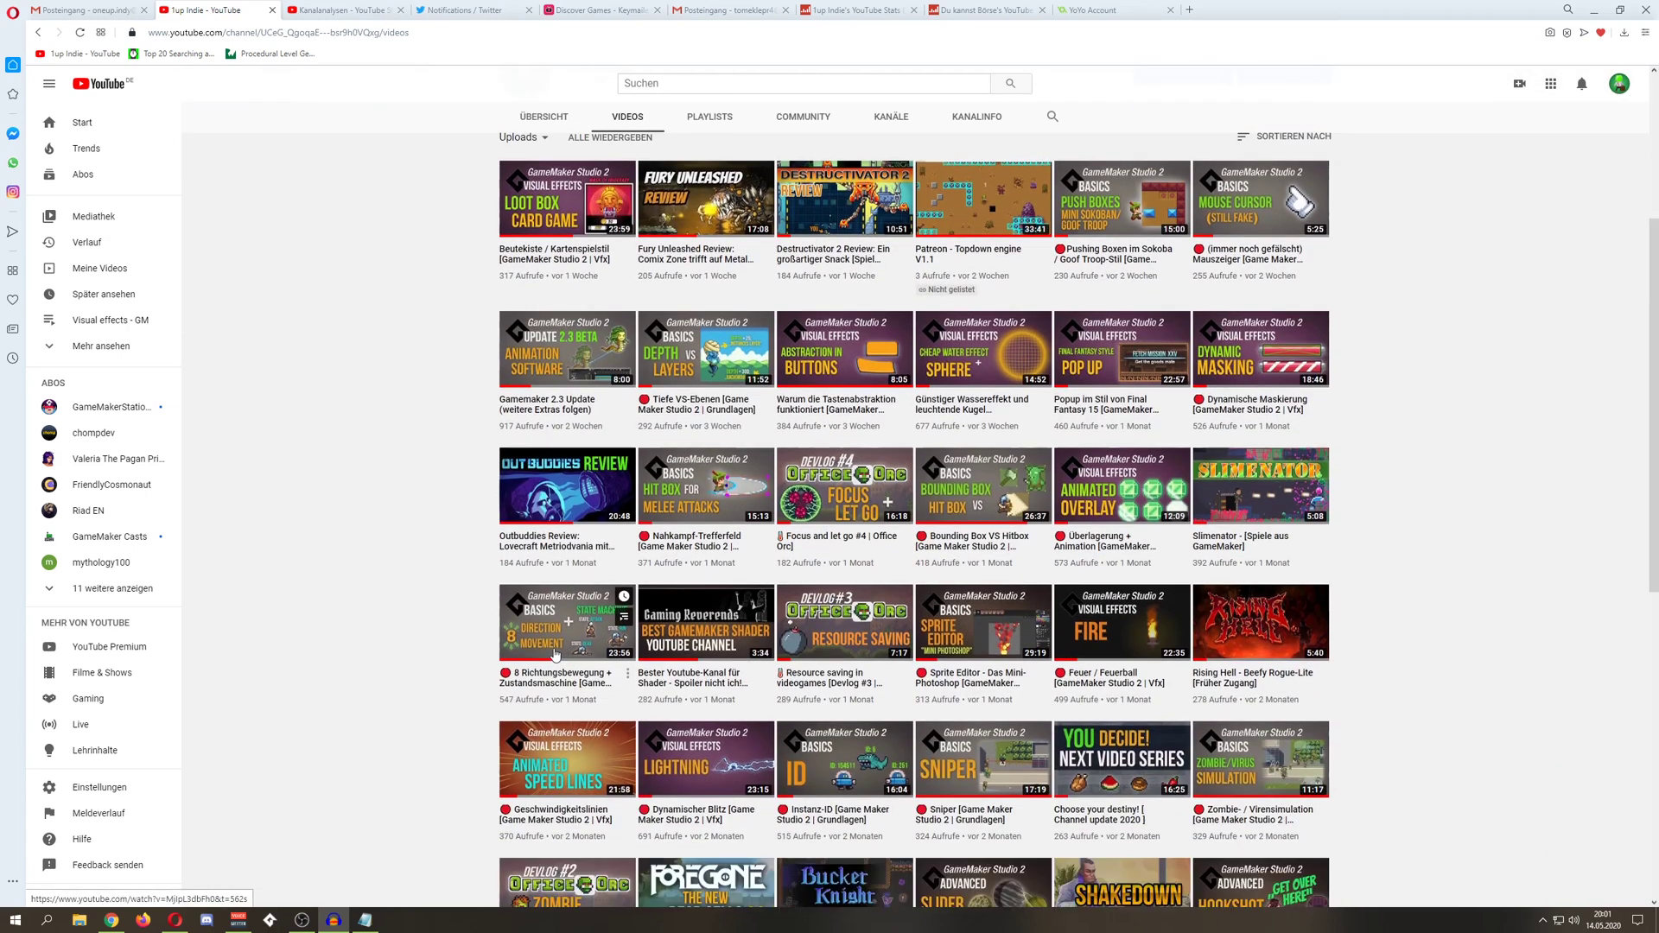
scroll(518, 661, "up", 1)
scroll(462, 663, "down", 1)
scroll(463, 664, "down", 2)
scroll(518, 687, "down", 3)
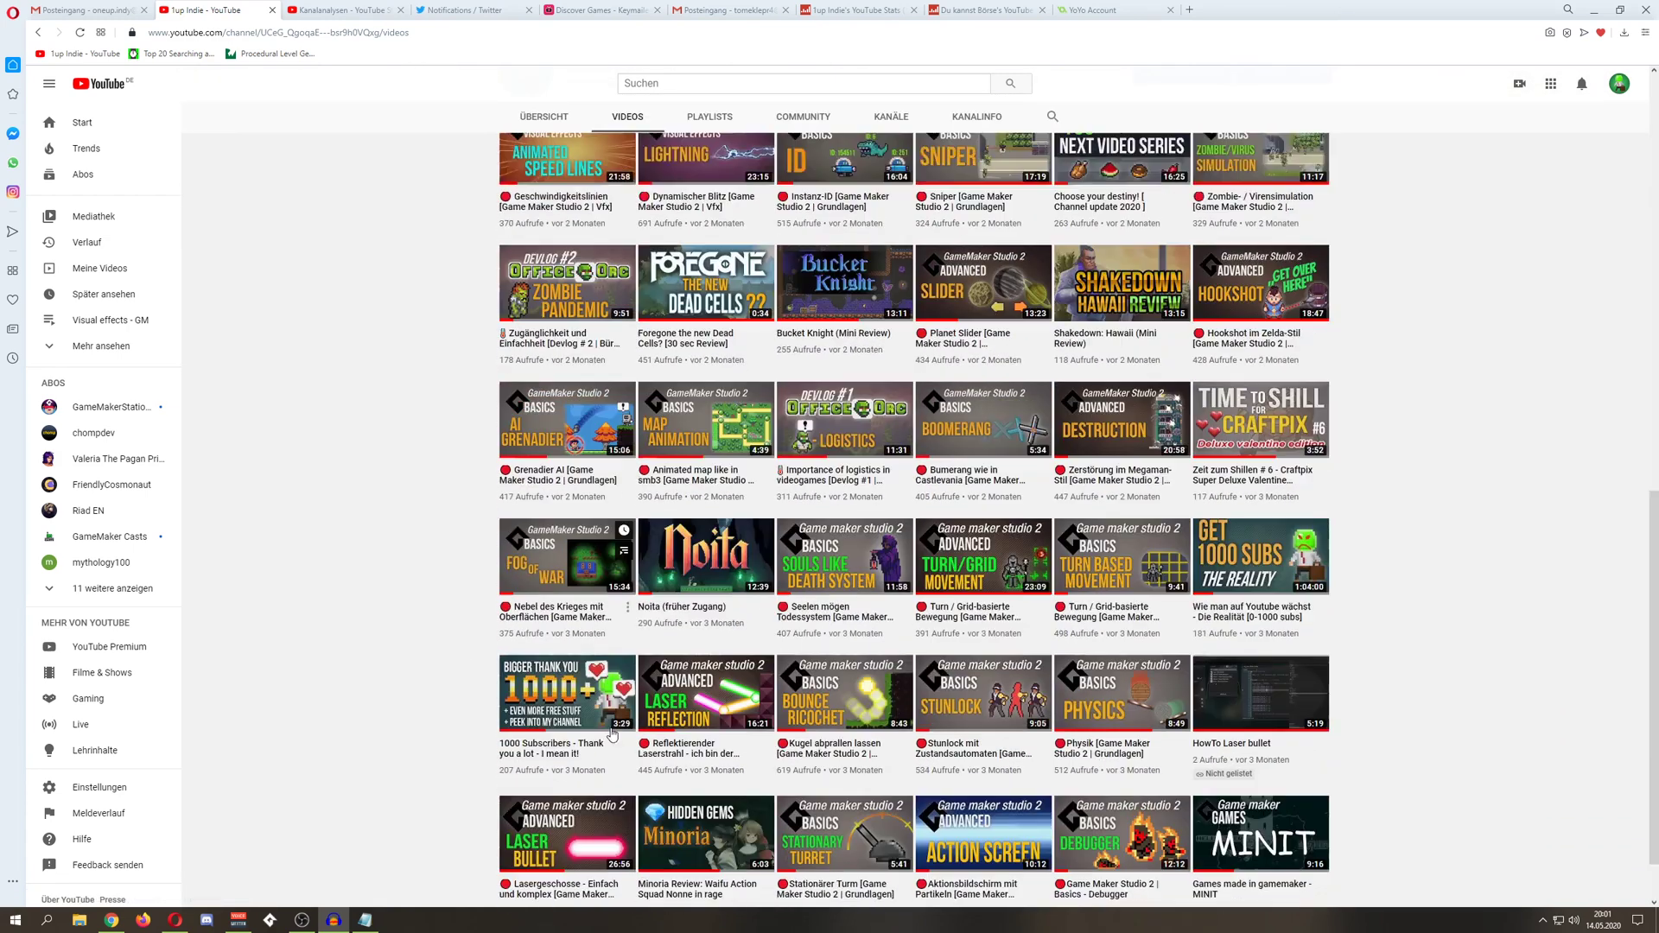
scroll(583, 728, "down", 2)
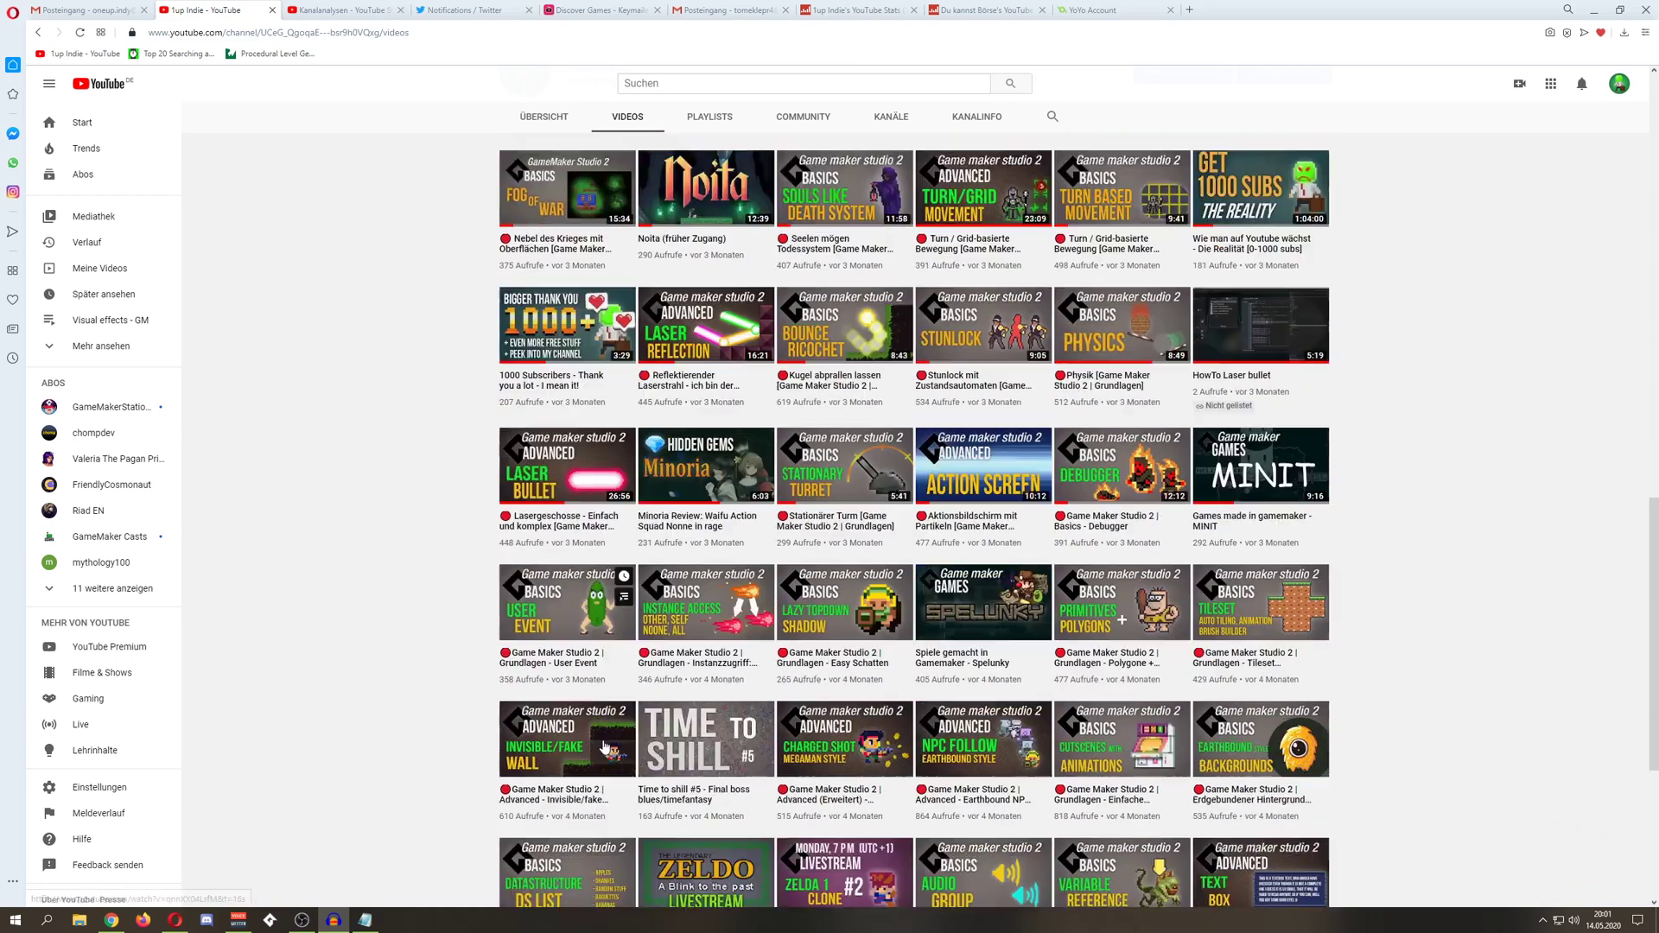
scroll(492, 717, "down", 3)
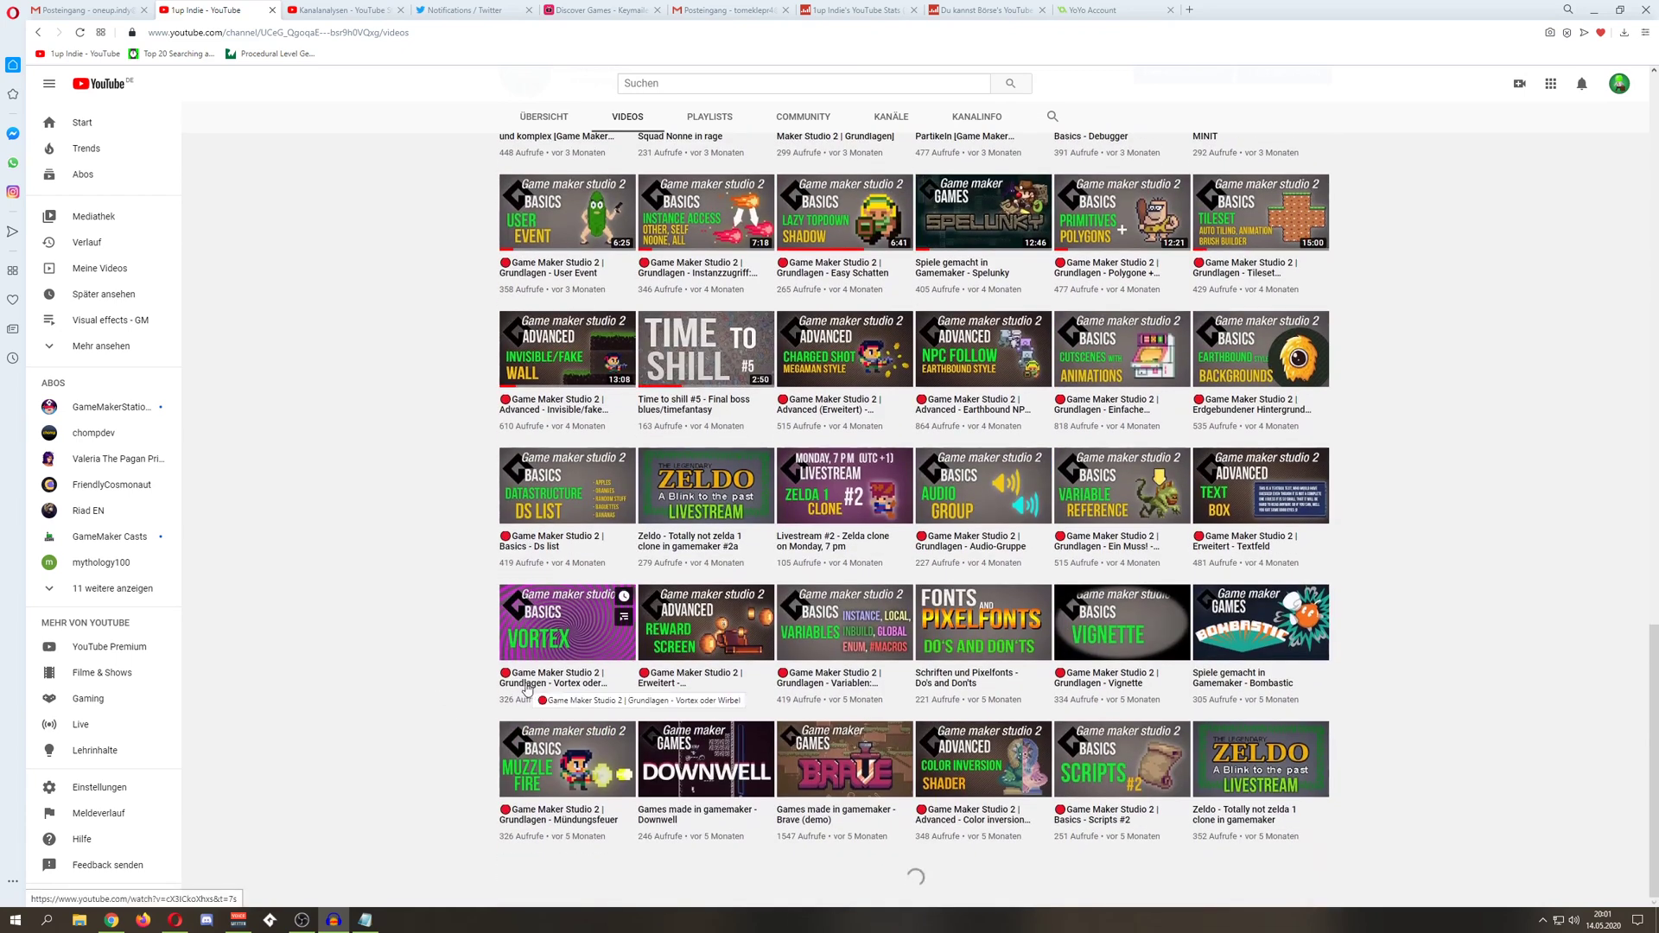
scroll(440, 707, "down", 1)
scroll(524, 692, "down", 2)
scroll(525, 691, "down", 1)
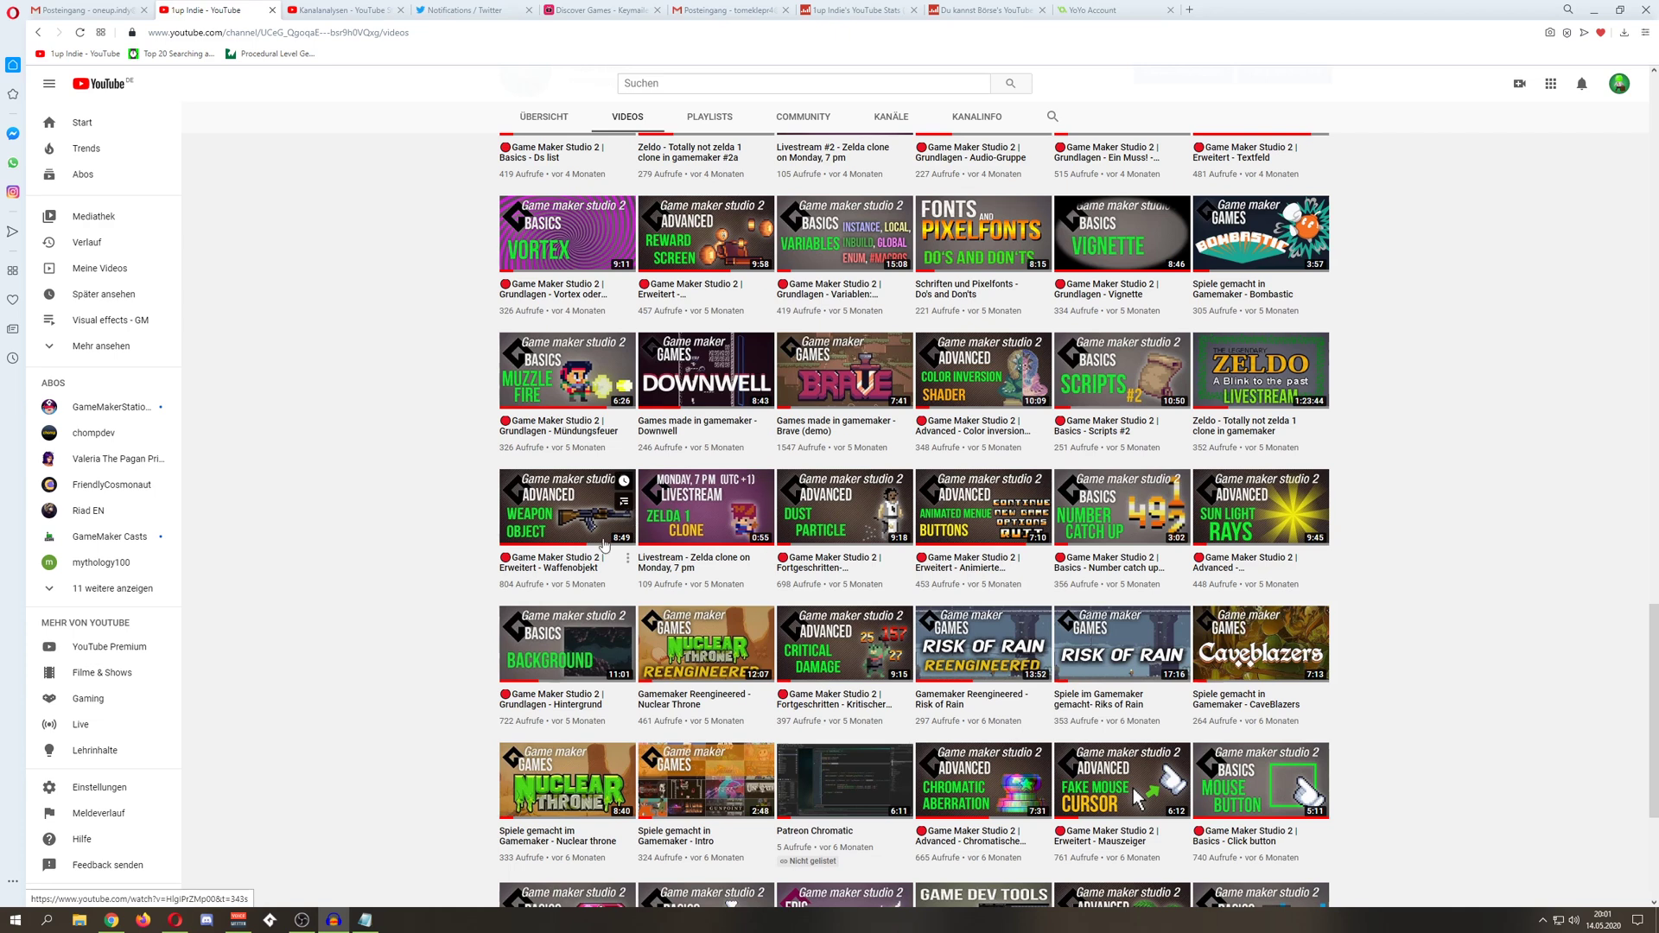
mouse_move(567, 506)
scroll(571, 518, "up", 2)
scroll(580, 443, "up", 1)
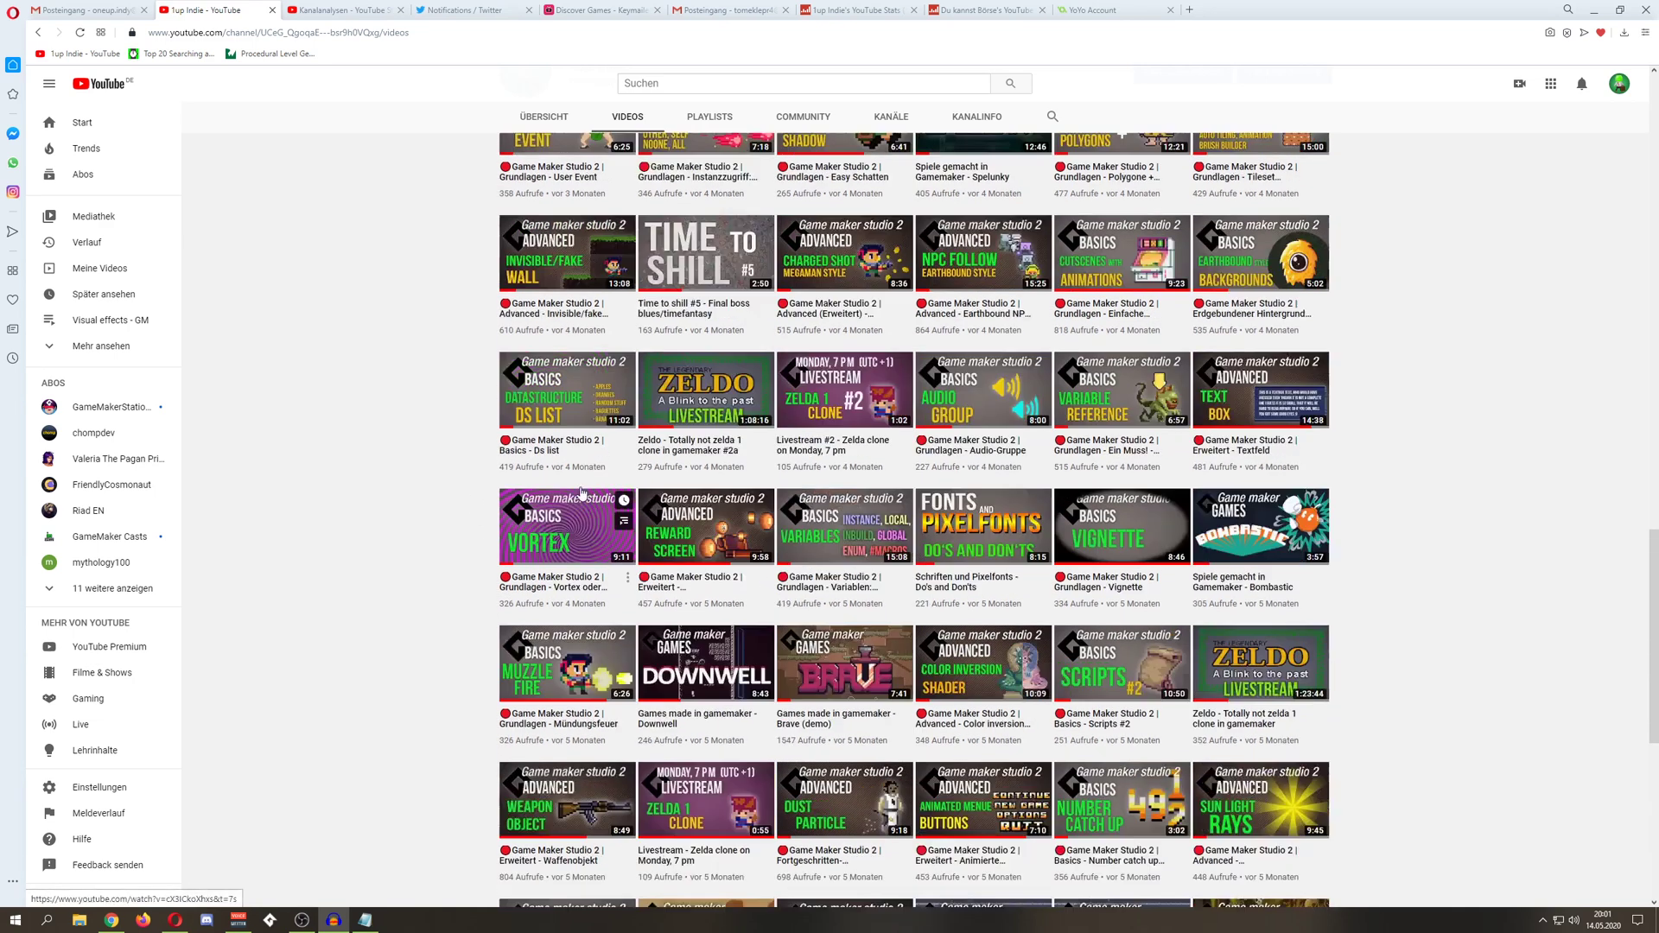
scroll(676, 663, "up", 1)
scroll(675, 663, "up", 2)
scroll(674, 664, "up", 1)
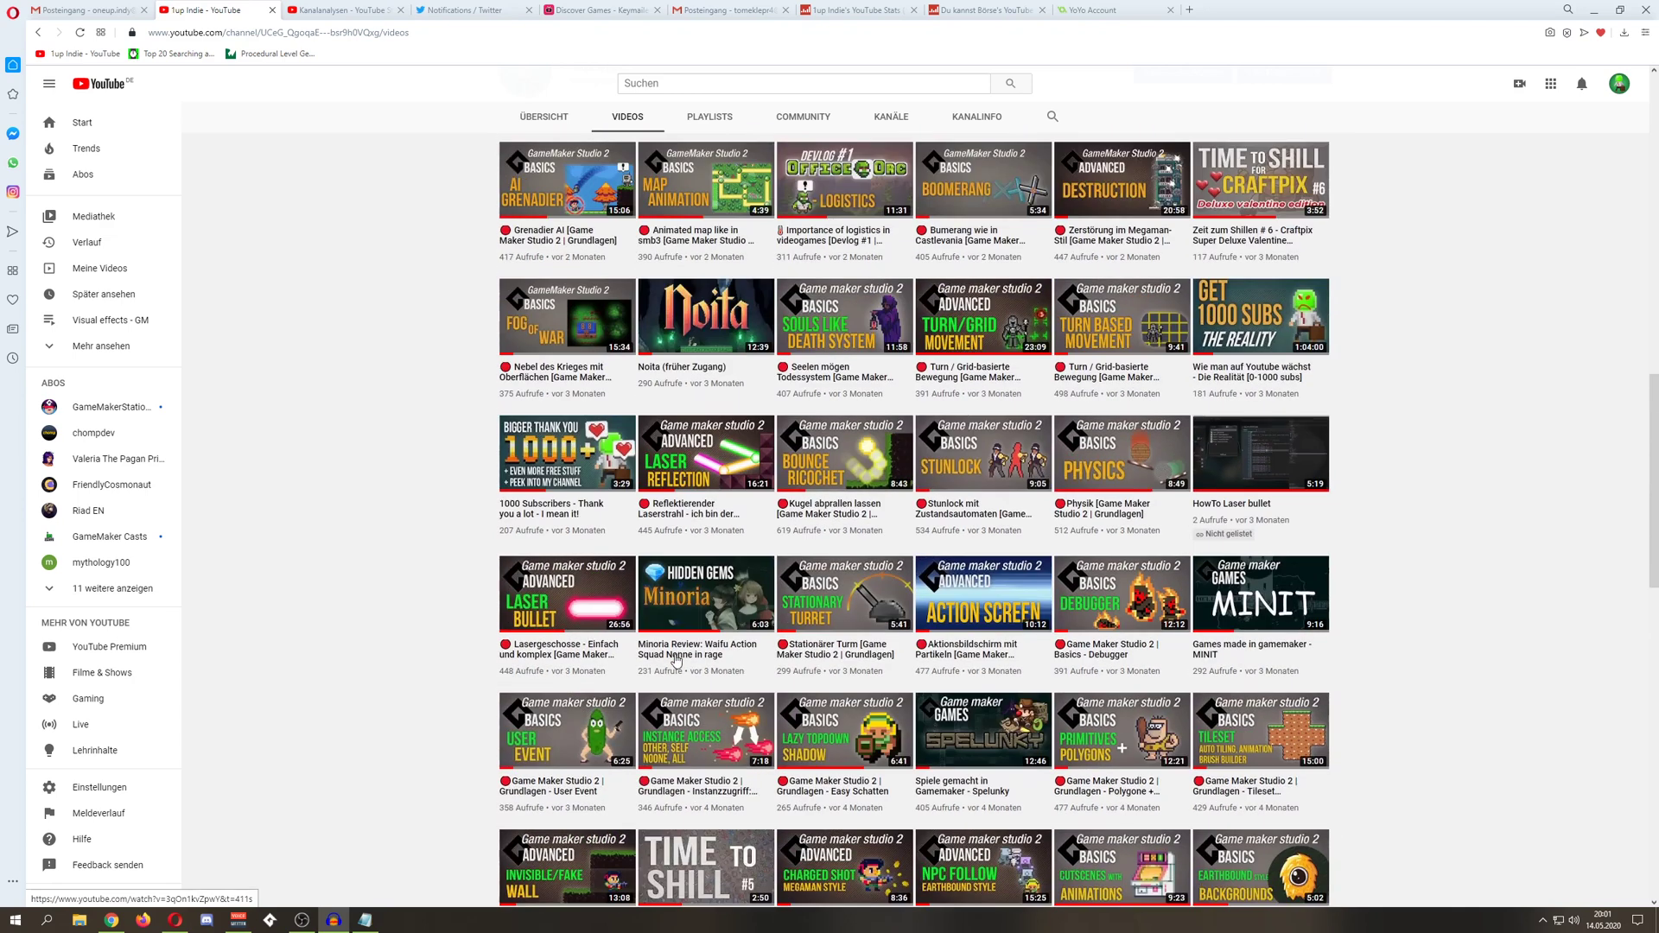
scroll(676, 664, "up", 2)
scroll(676, 662, "up", 1)
scroll(675, 659, "up", 1)
scroll(675, 659, "up", 2)
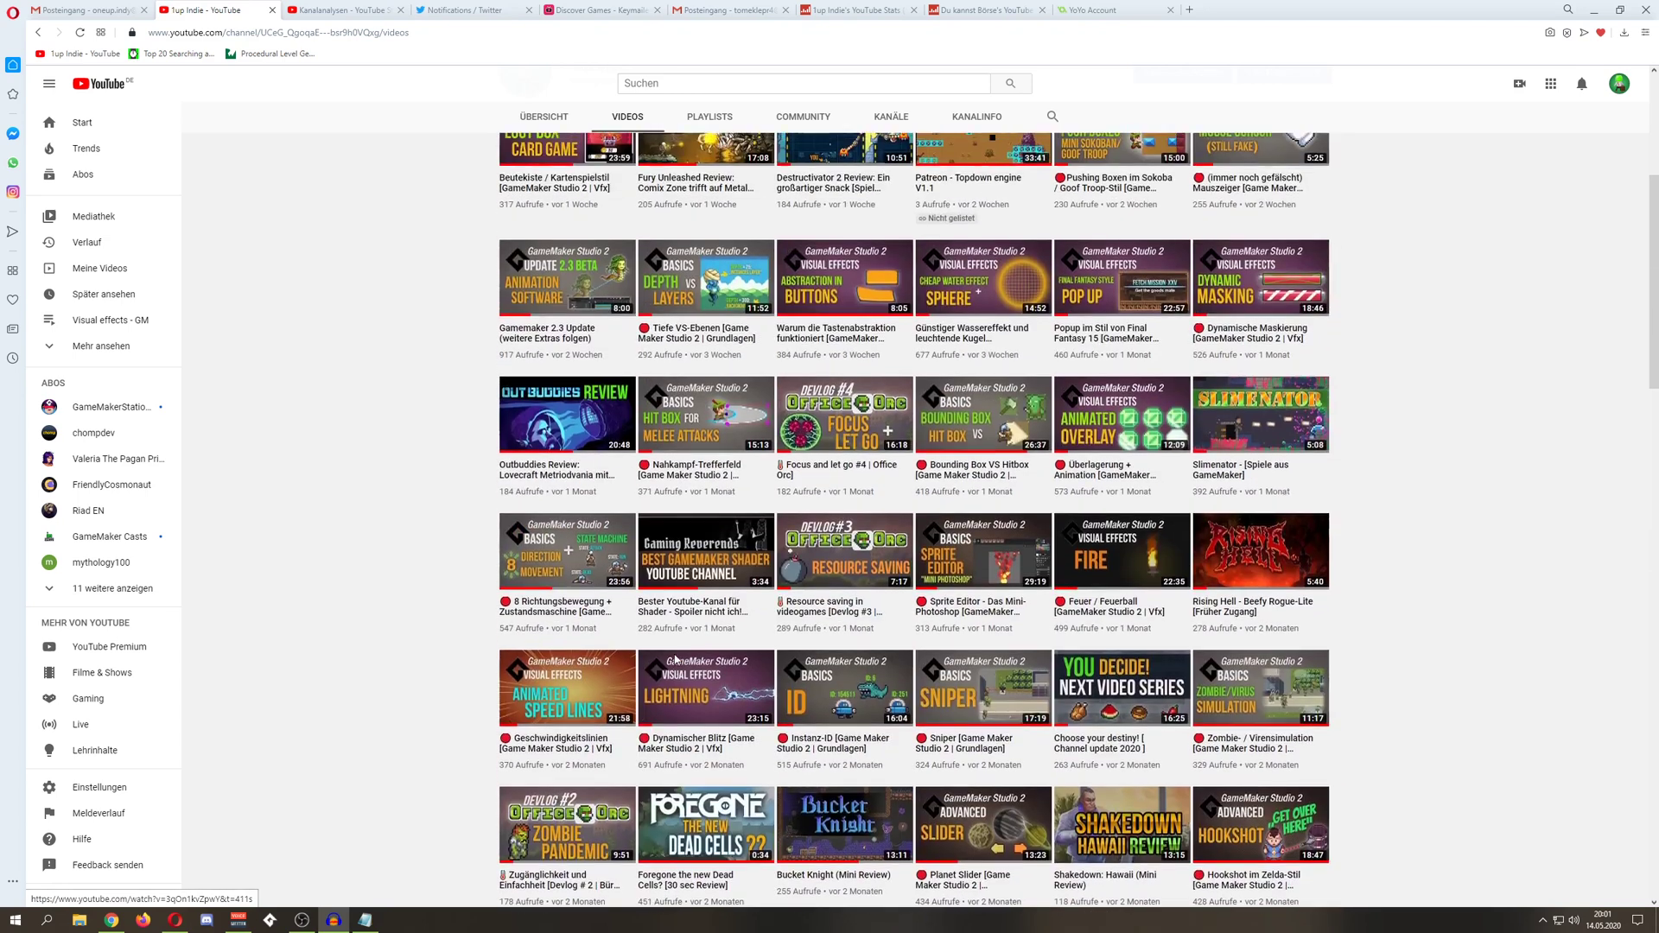
scroll(675, 658, "up", 2)
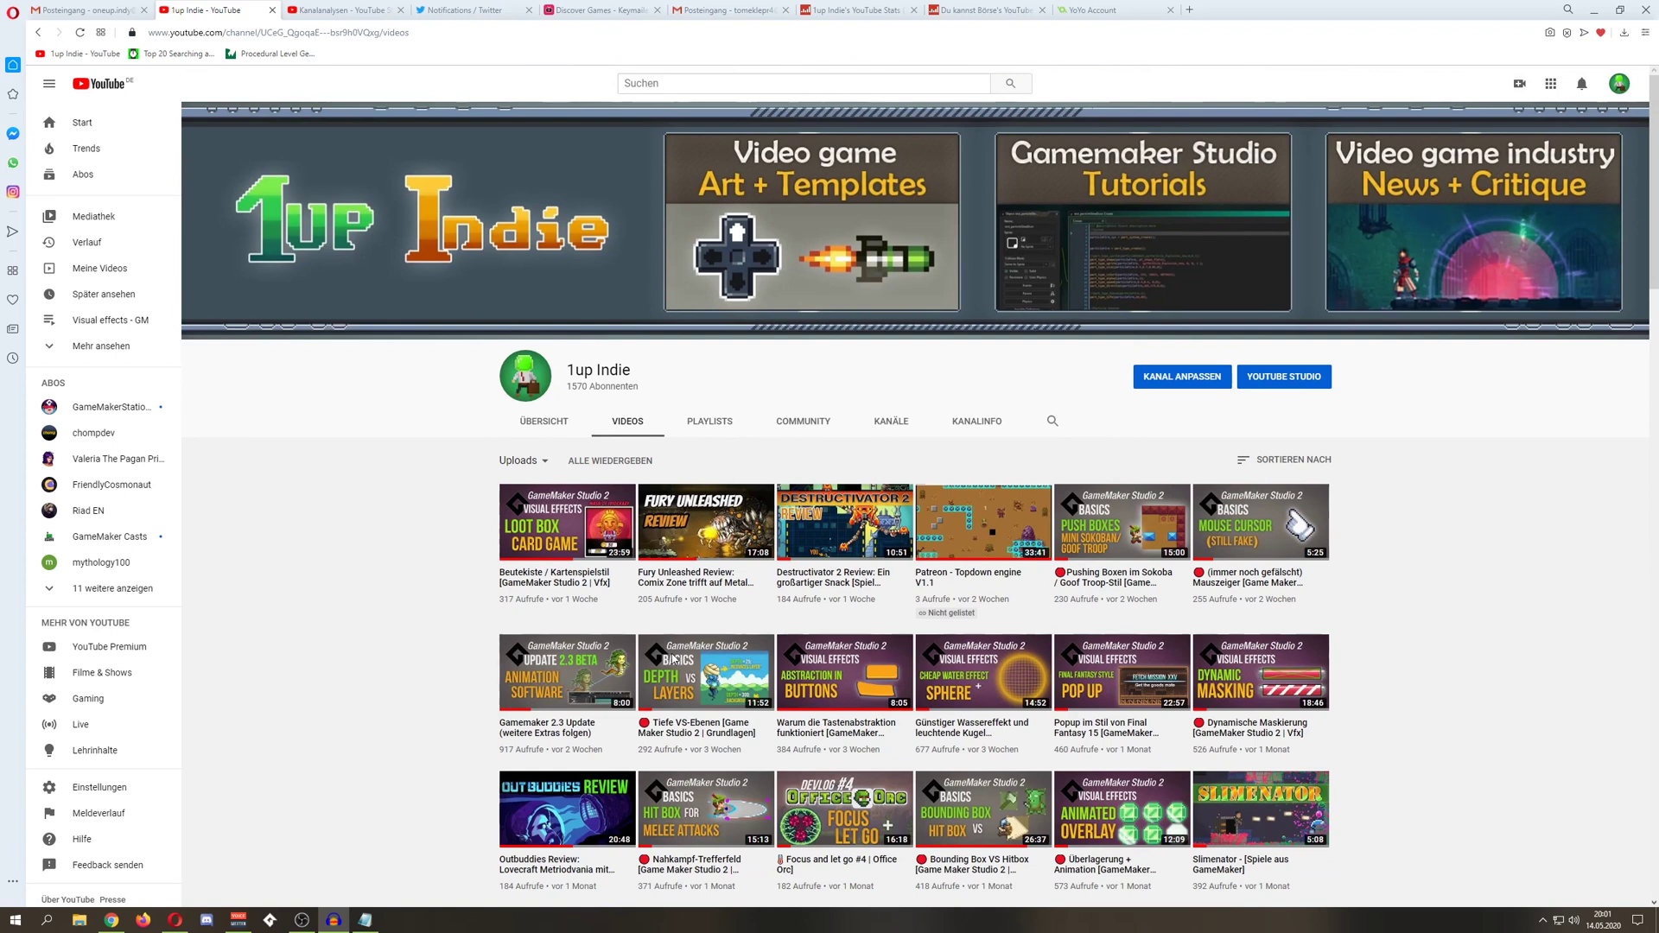
scroll(675, 661, "down", 2)
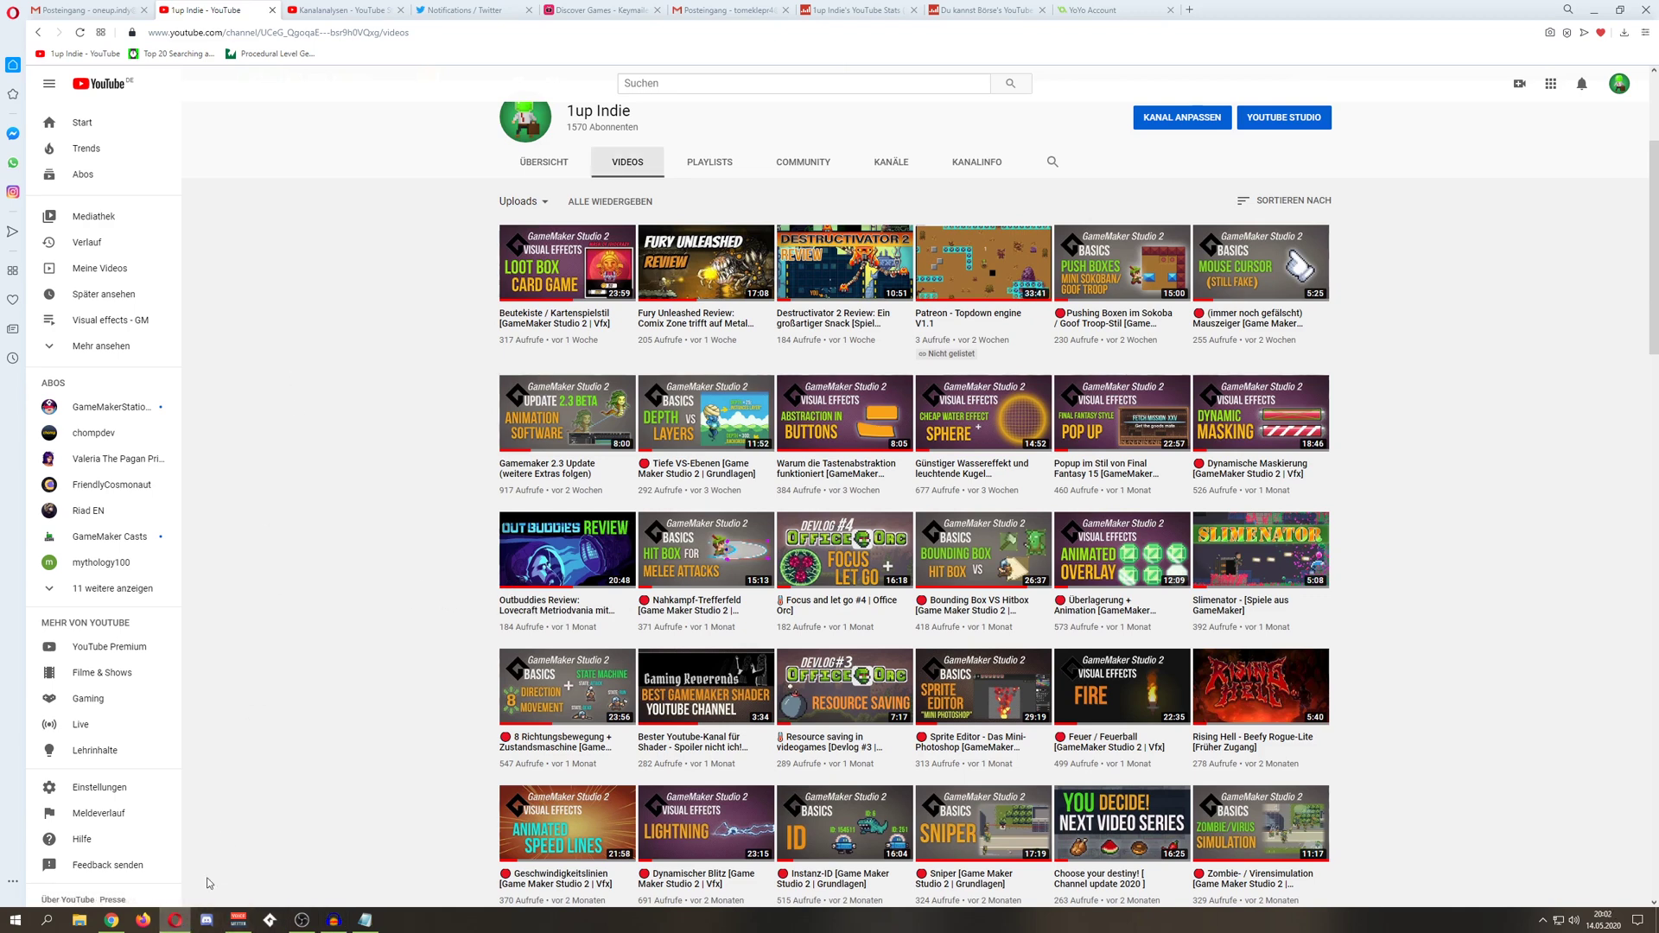
Step: Show the Udemy course with Introduction collapsed, highlighting the 9,99 € sale price and original price
left_click(175, 920)
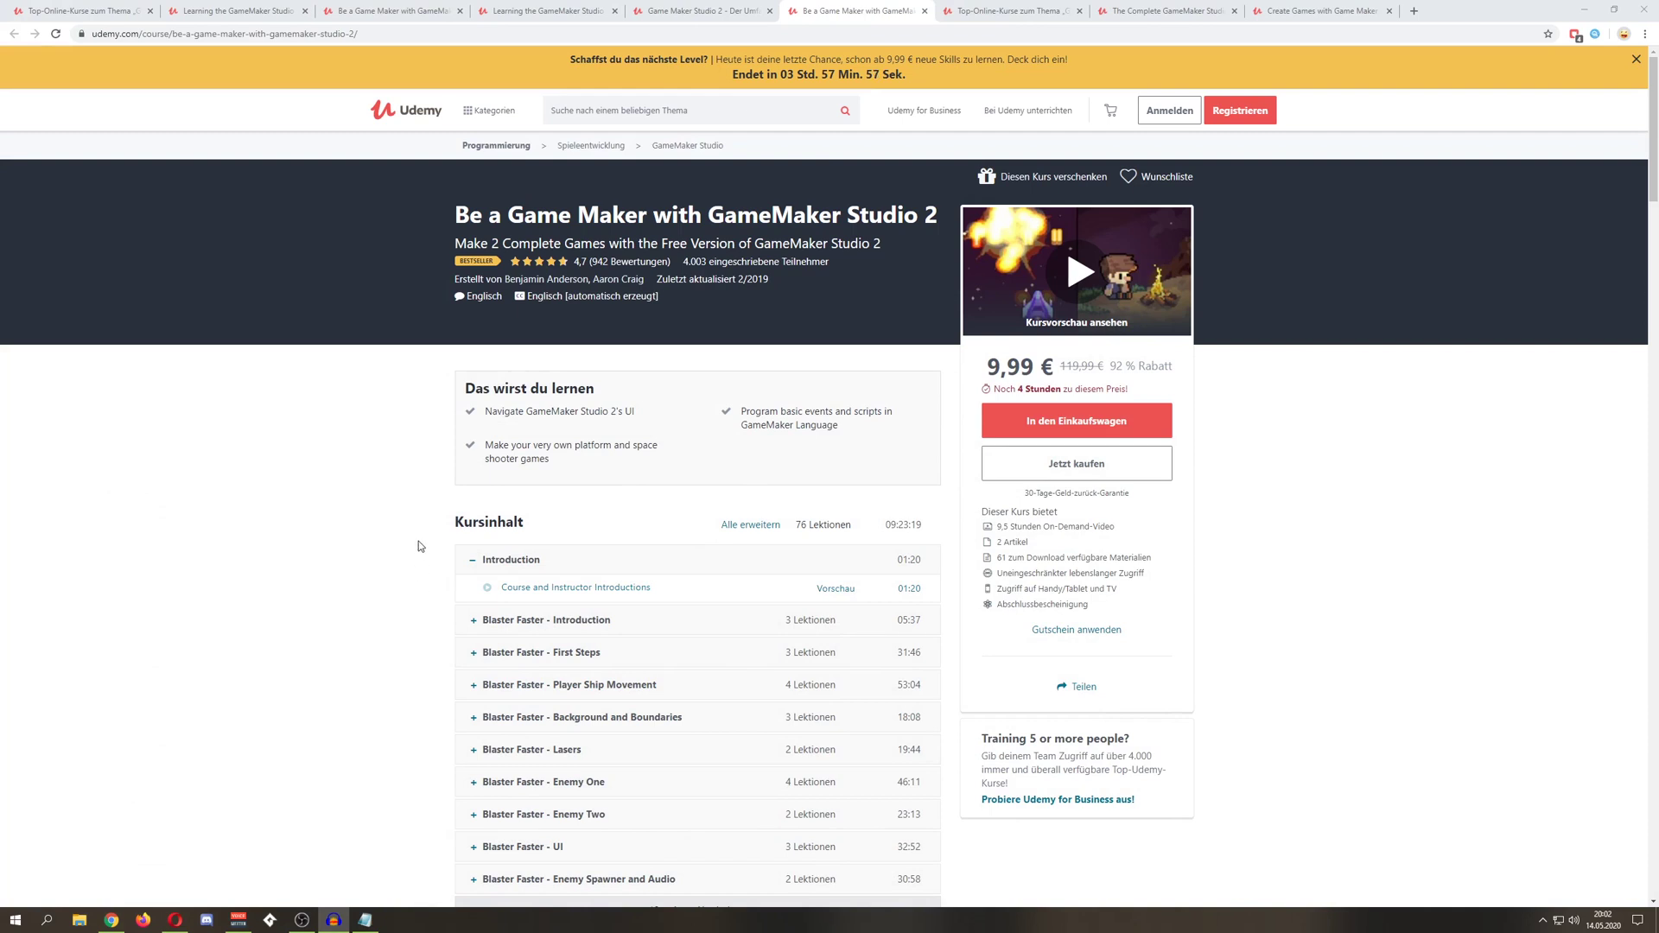
scroll(411, 522, "down", 1)
left_click(472, 433)
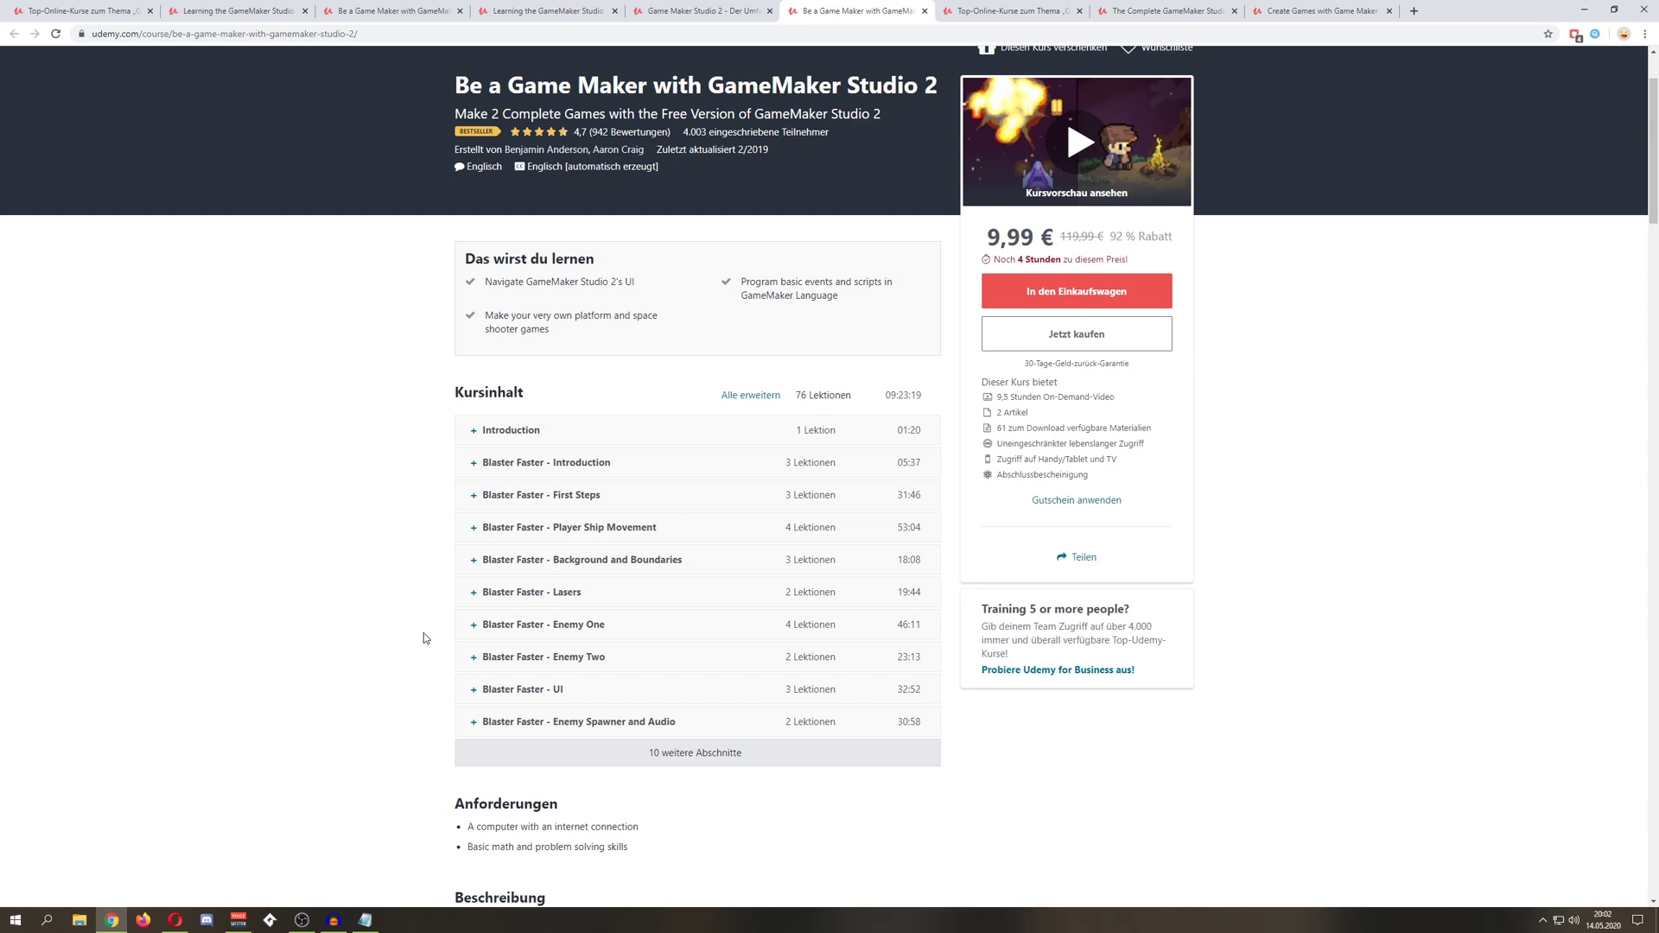
scroll(424, 638, "up", 1)
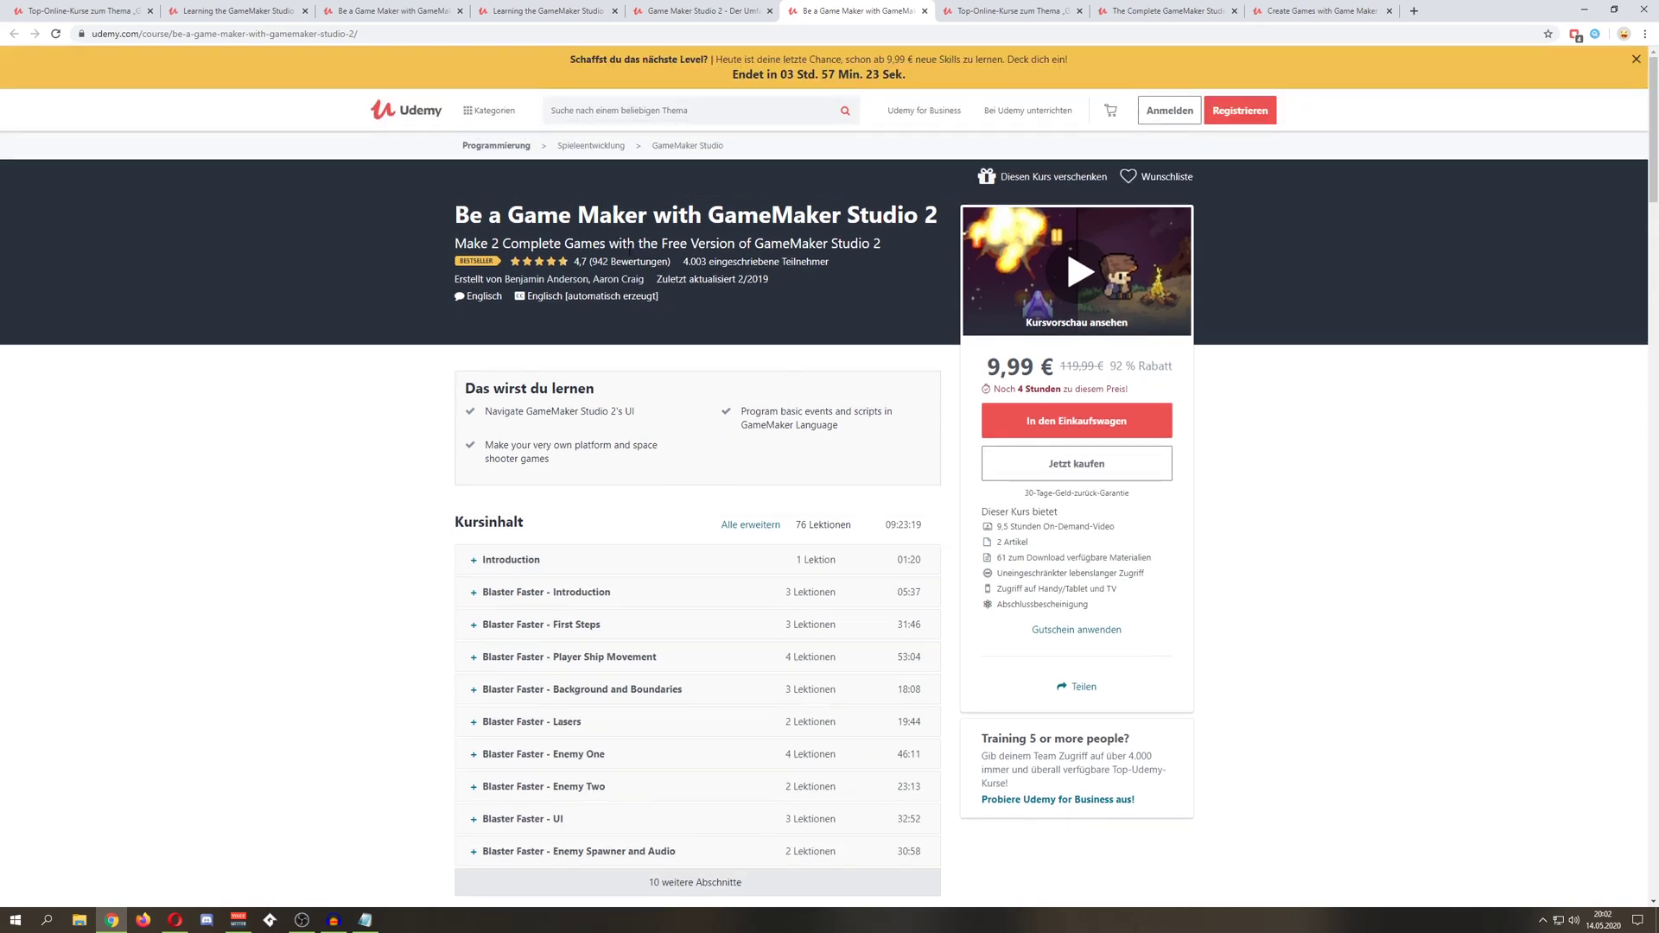
left_click_drag(985, 367, 1143, 367)
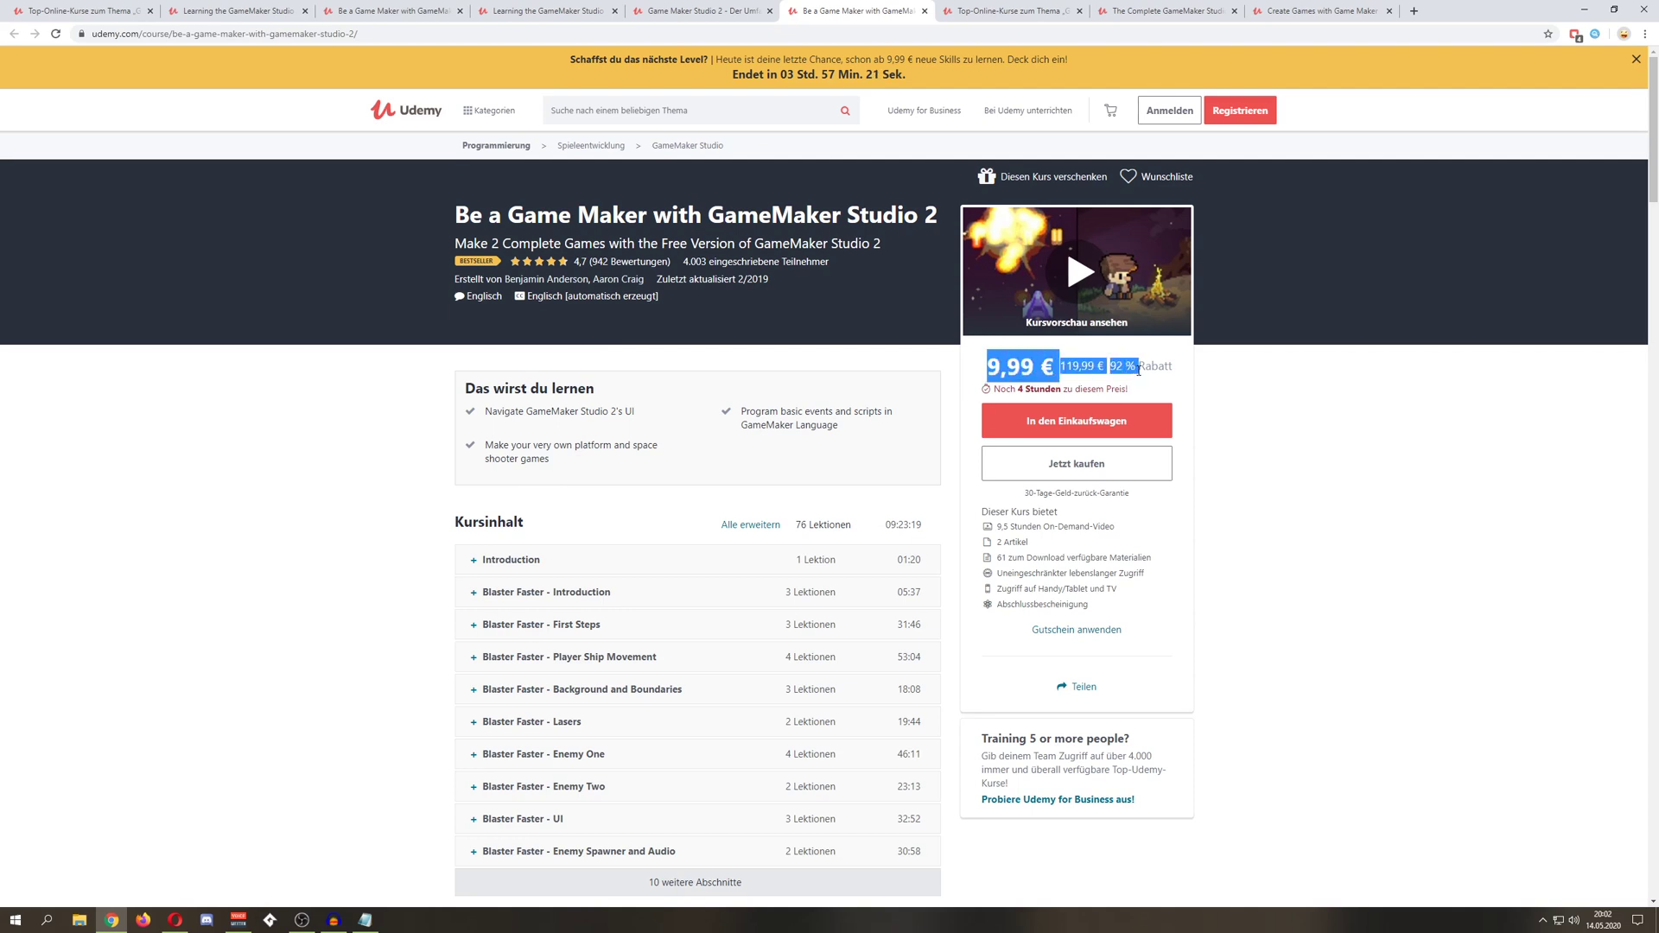
left_click(1169, 366)
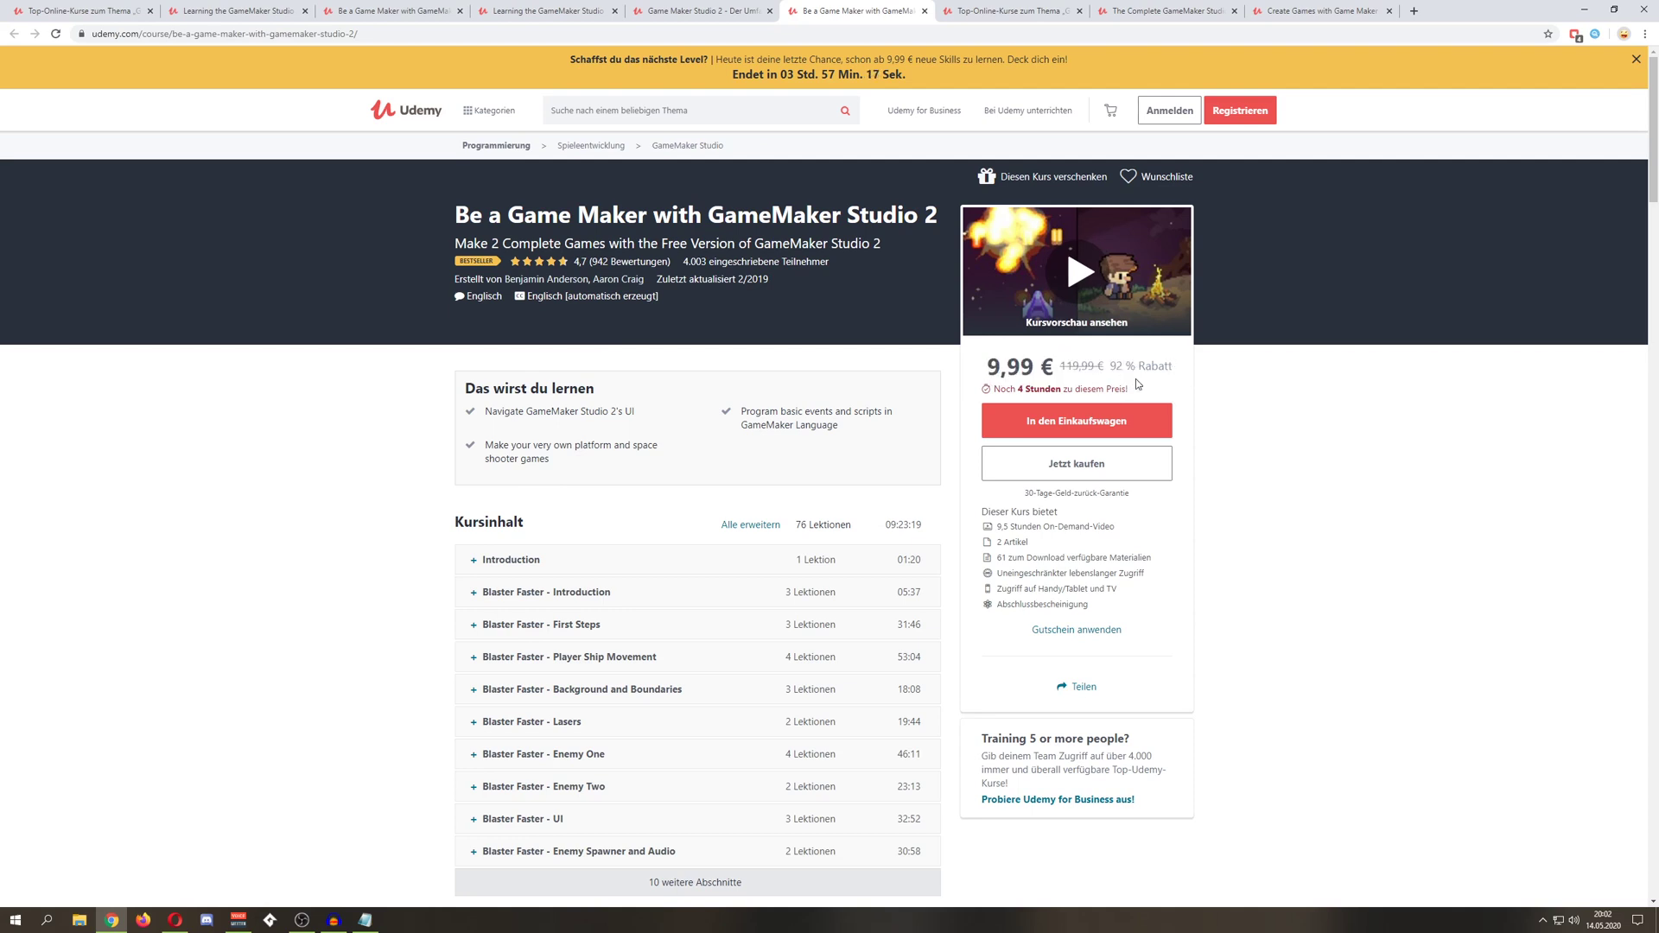
left_click_drag(1172, 365, 1059, 367)
left_click(1038, 370)
scroll(341, 410, "down", 1)
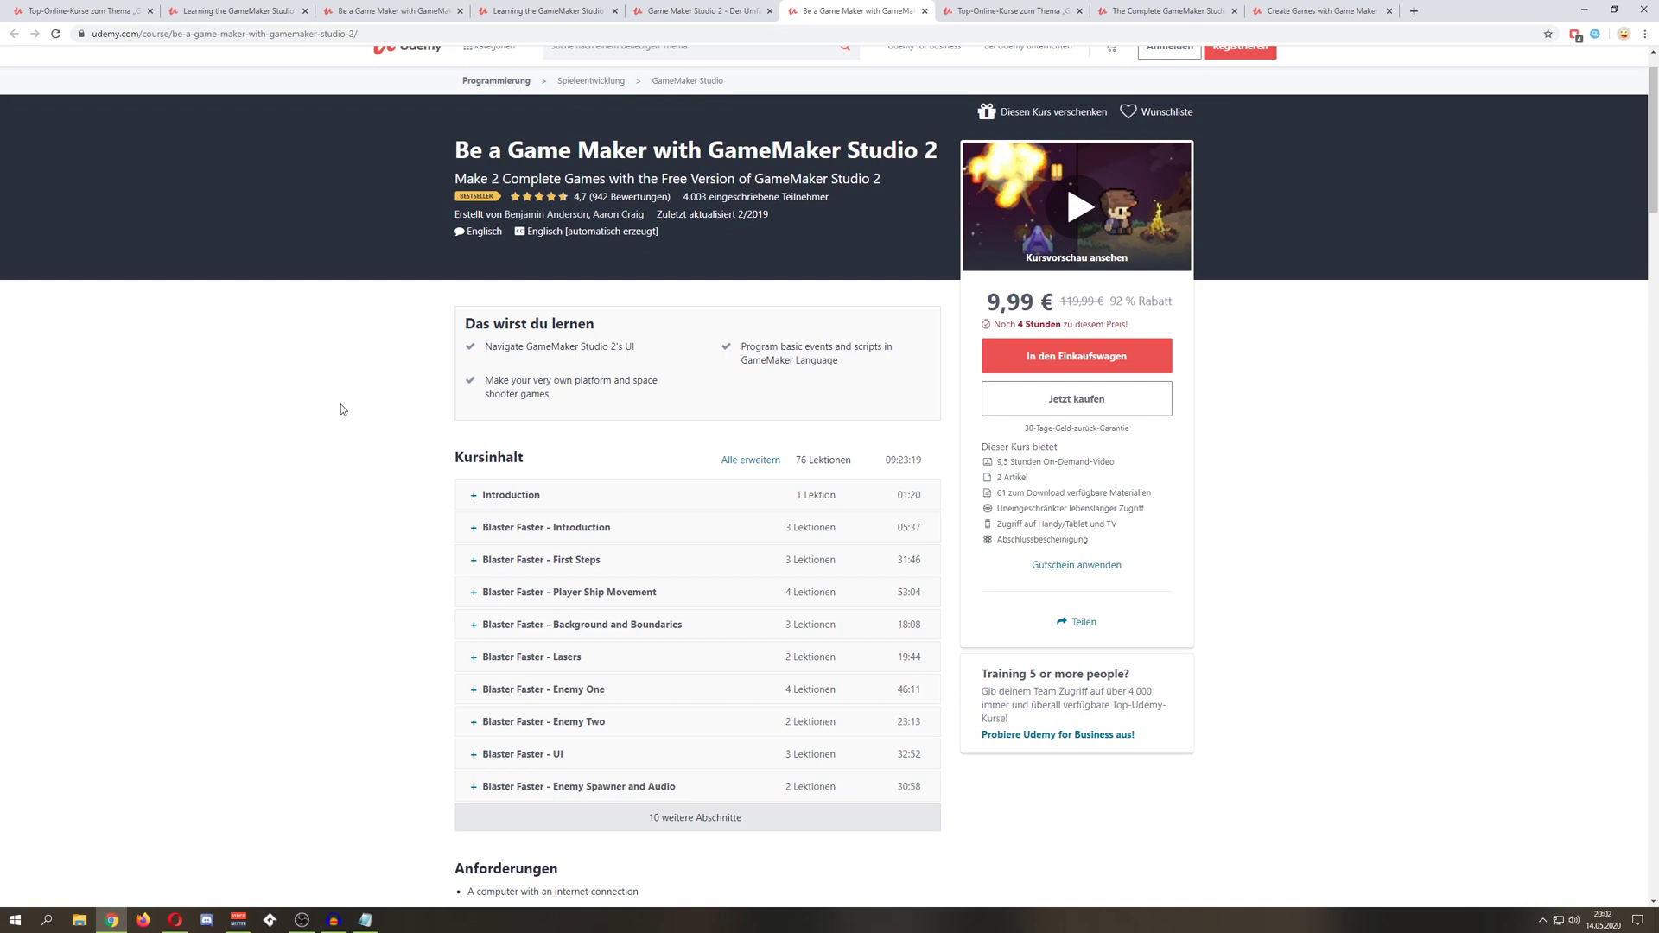
scroll(341, 410, "down", 2)
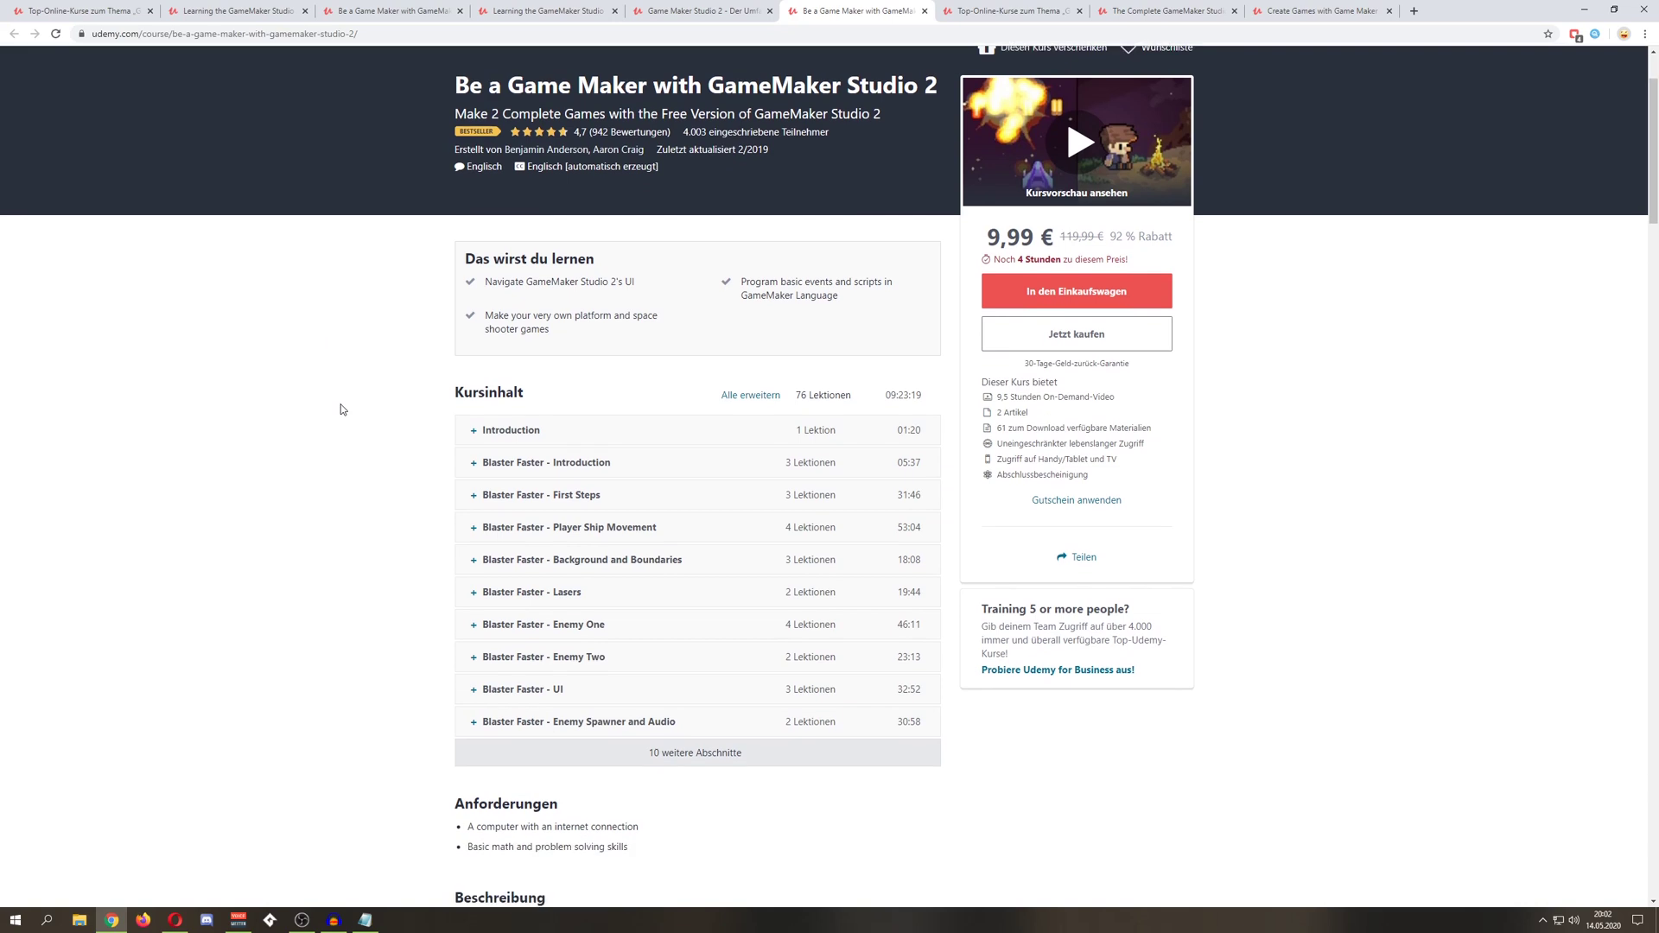
scroll(341, 410, "up", 2)
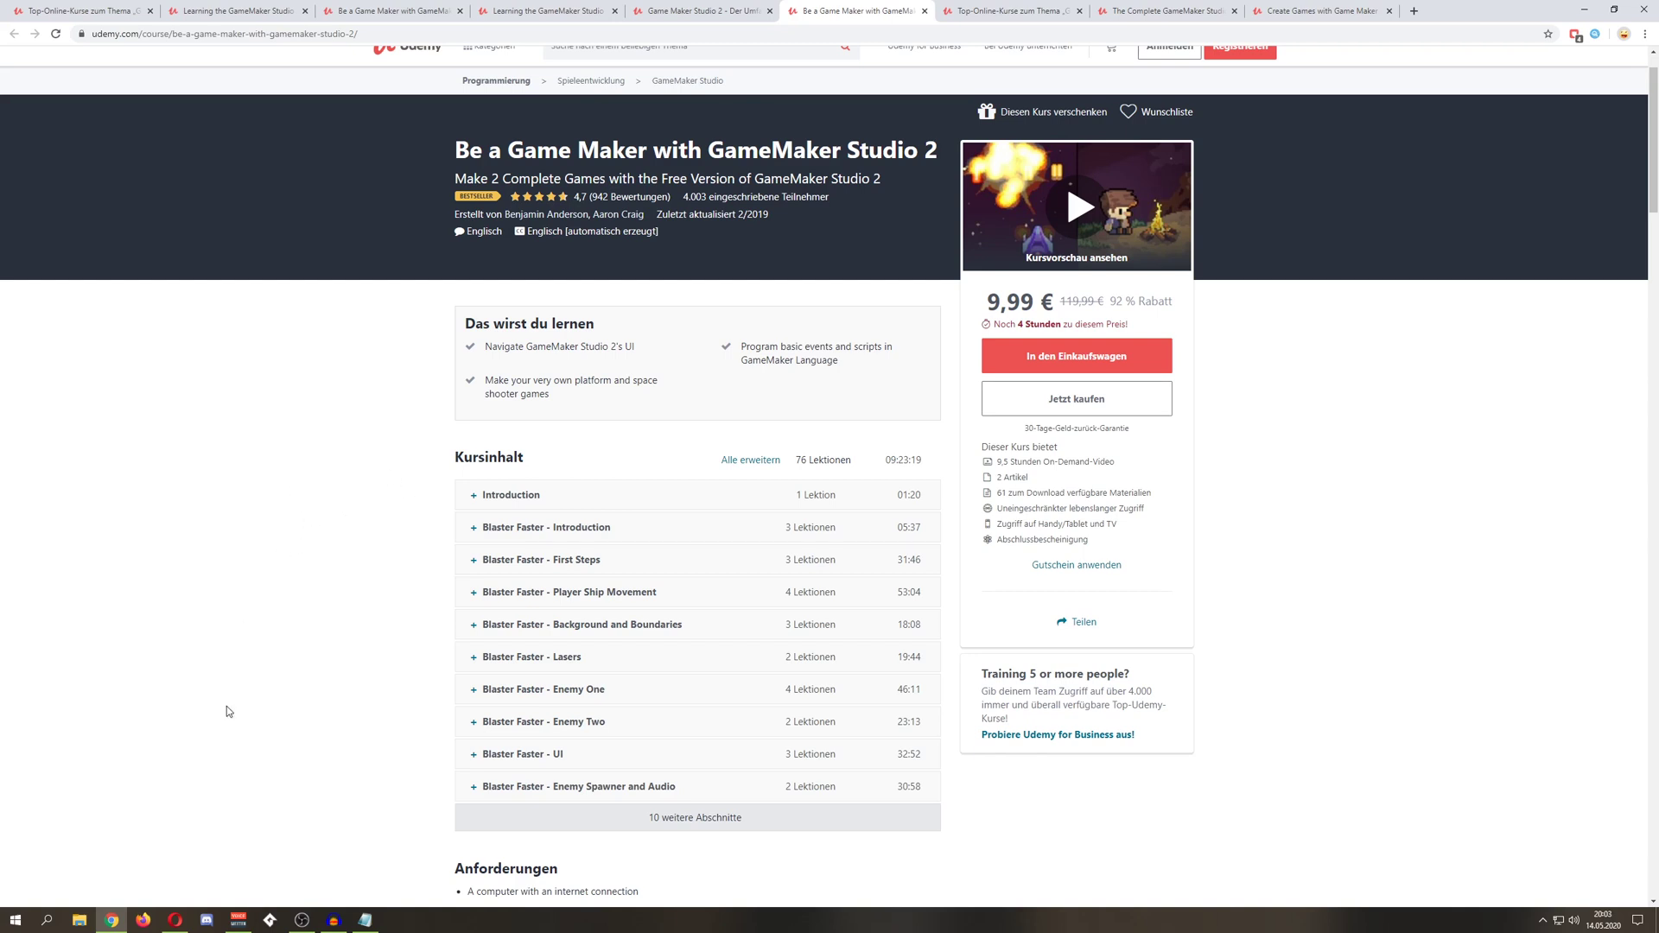
Step: Return to the 1up Indie Community tab showing the paid beginner Udemy course poll
left_click(177, 921)
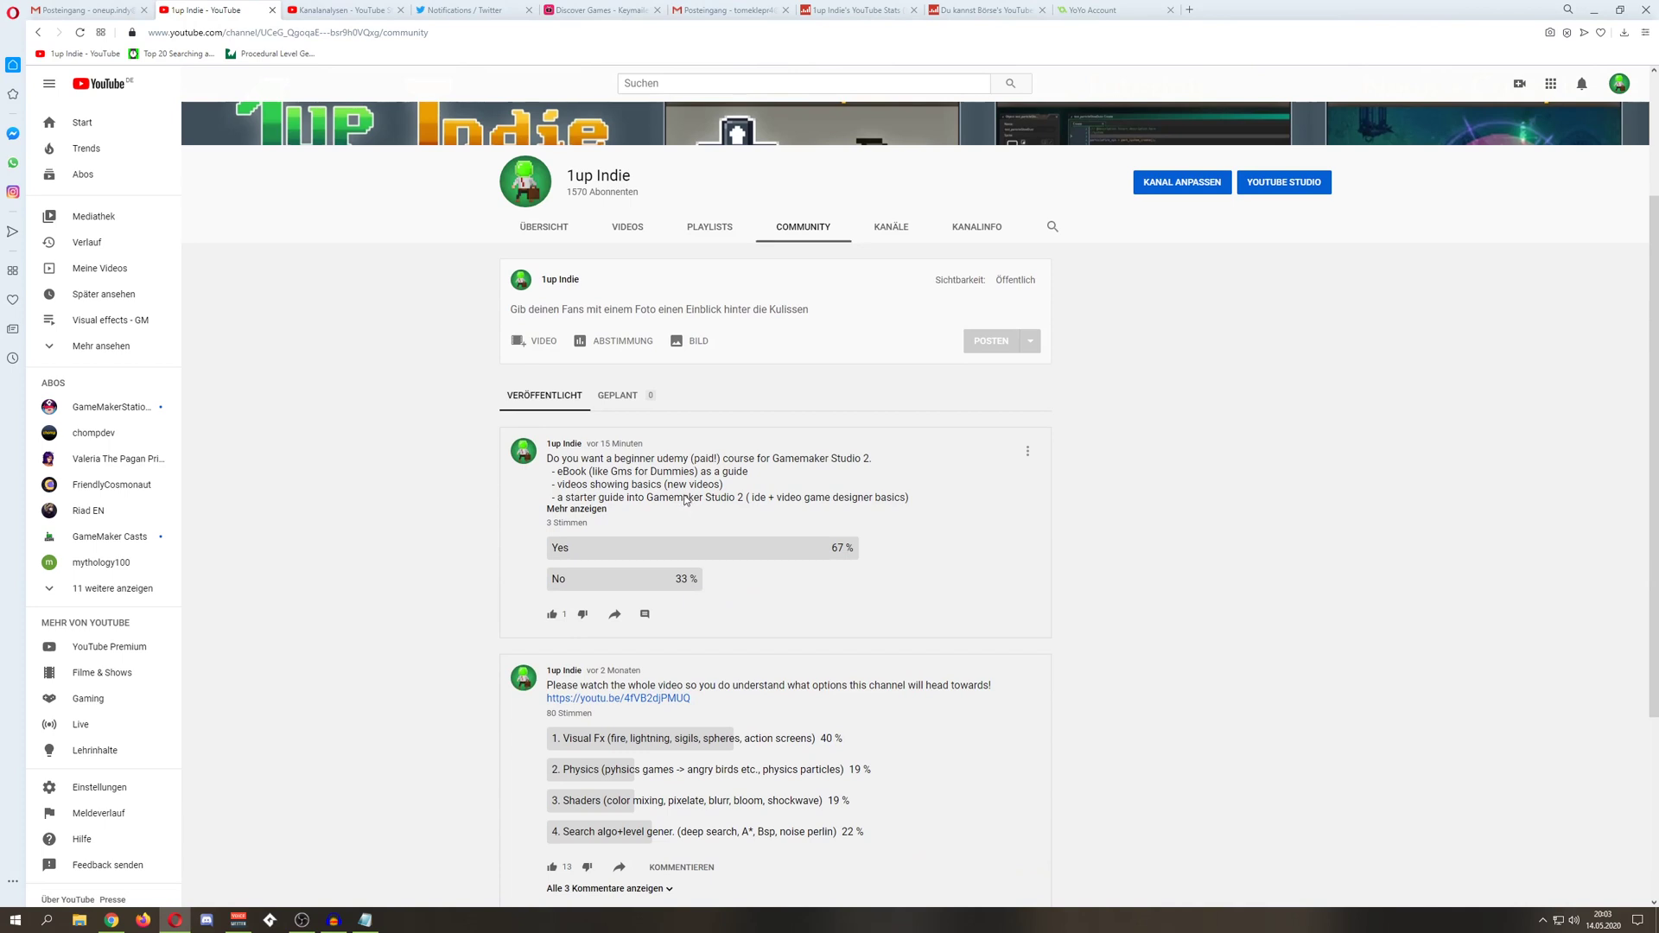
mouse_move(775, 531)
scroll(1015, 555, "down", 1)
scroll(1010, 556, "up", 1)
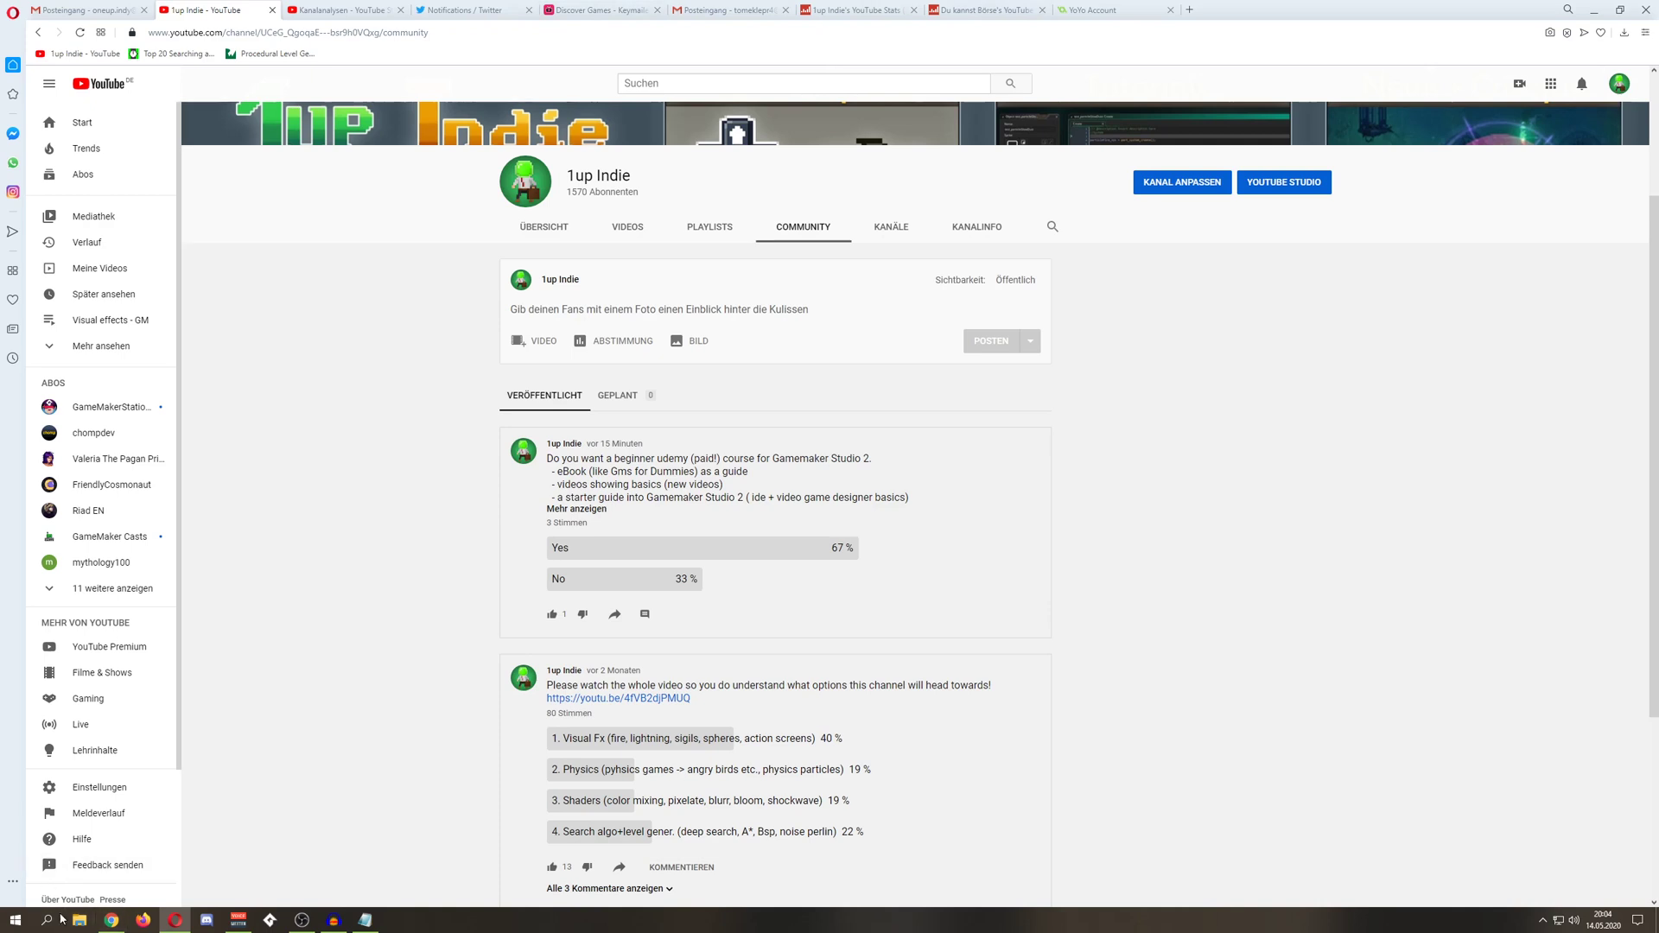
Step: Switch back to the 'Be a Game Maker with GameMaker Studio 2' page showing price and curriculum
left_click(175, 921)
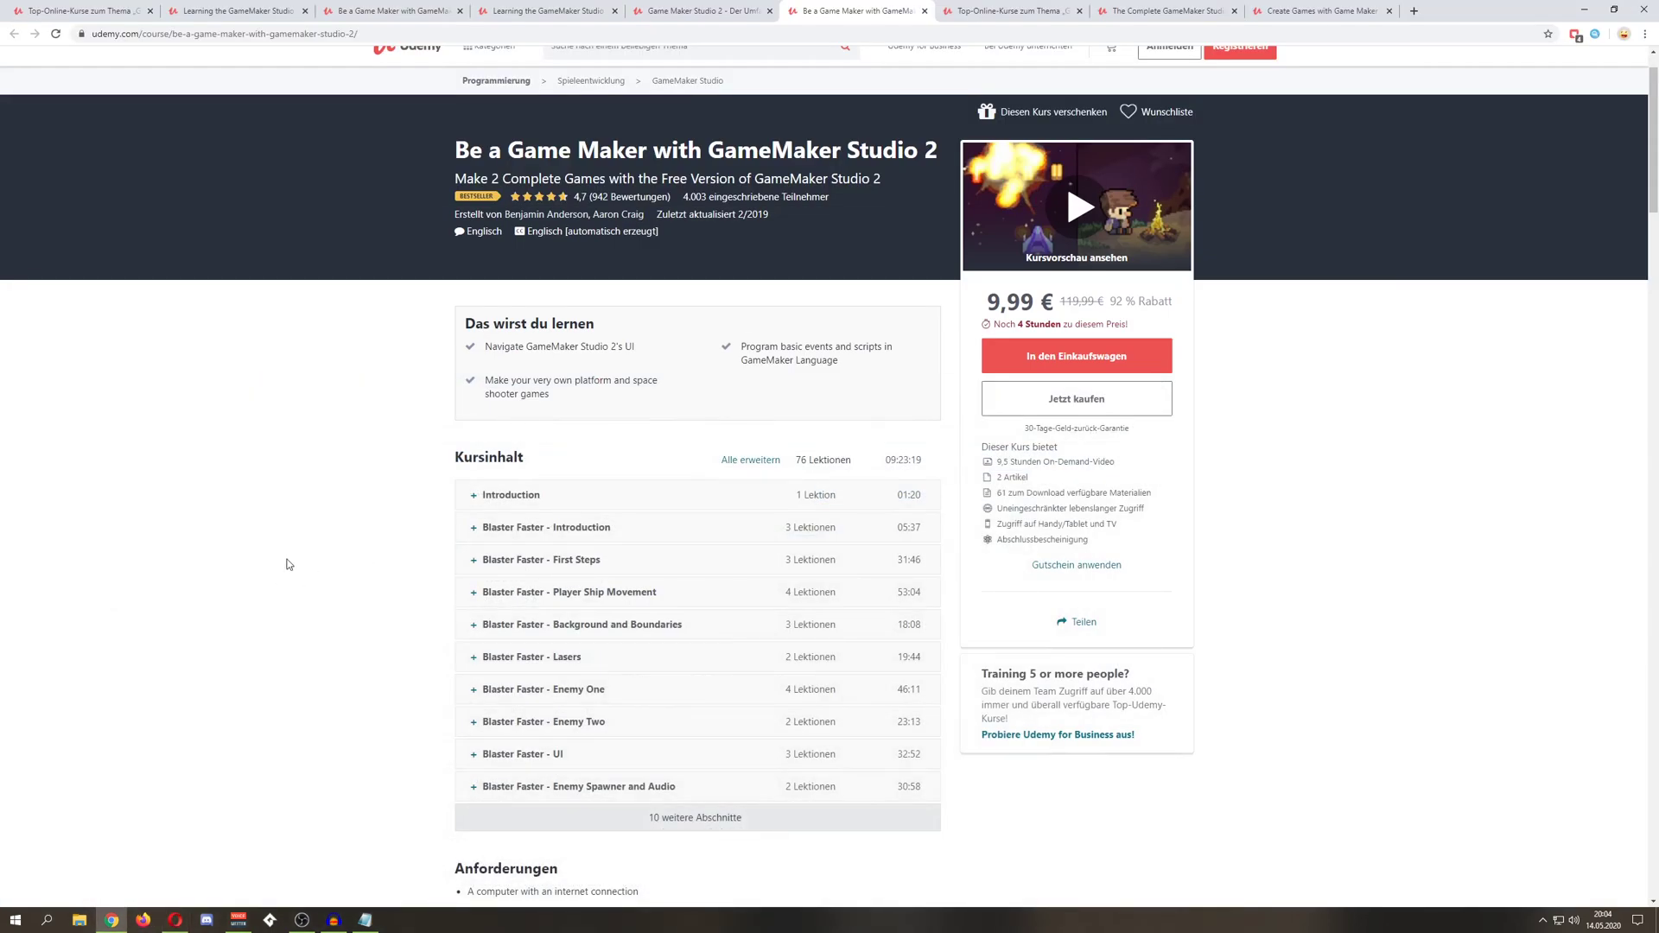
scroll(364, 560, "down", 1)
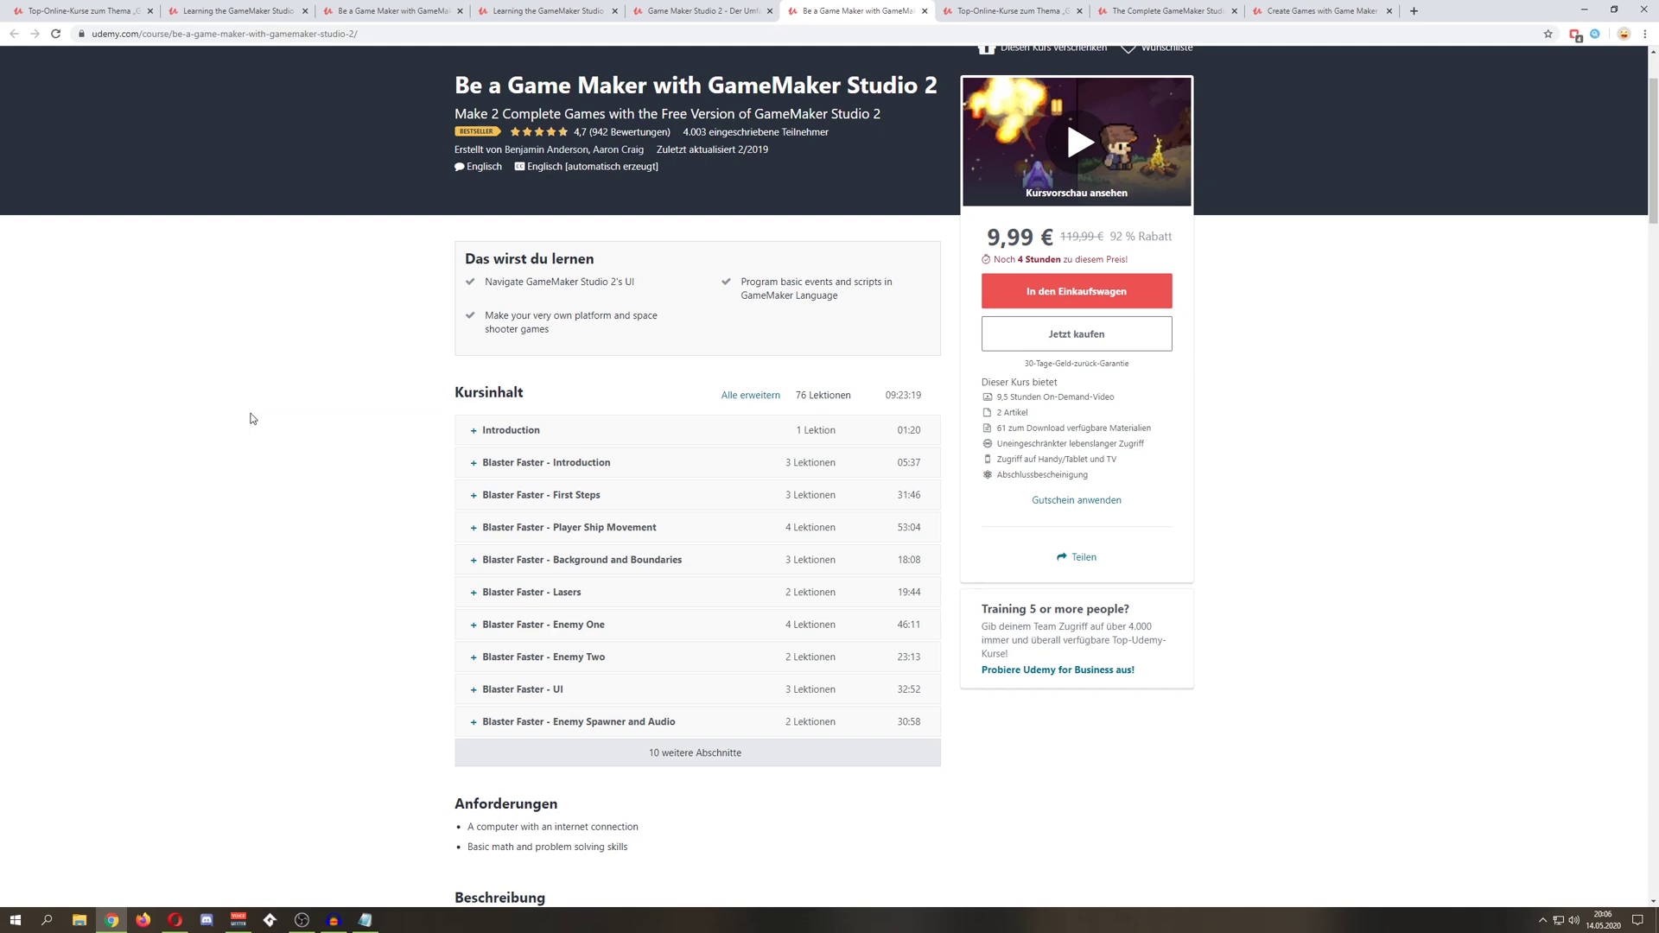
scroll(323, 357, "down", 2)
scroll(468, 437, "up", 1)
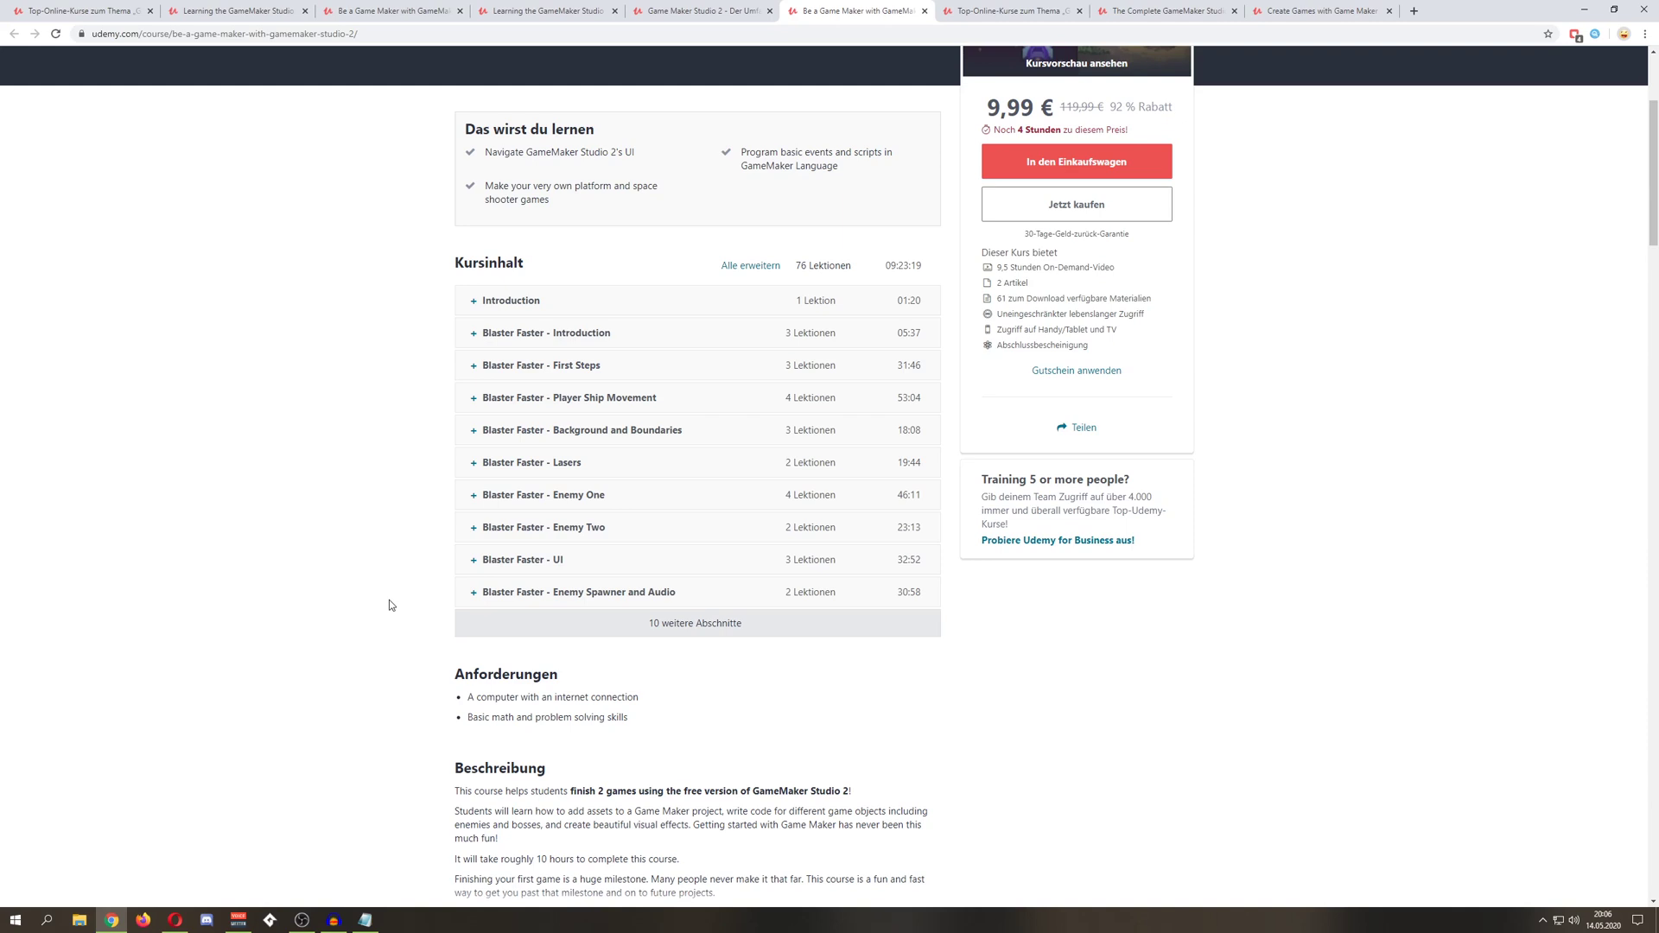
scroll(388, 601, "up", 2)
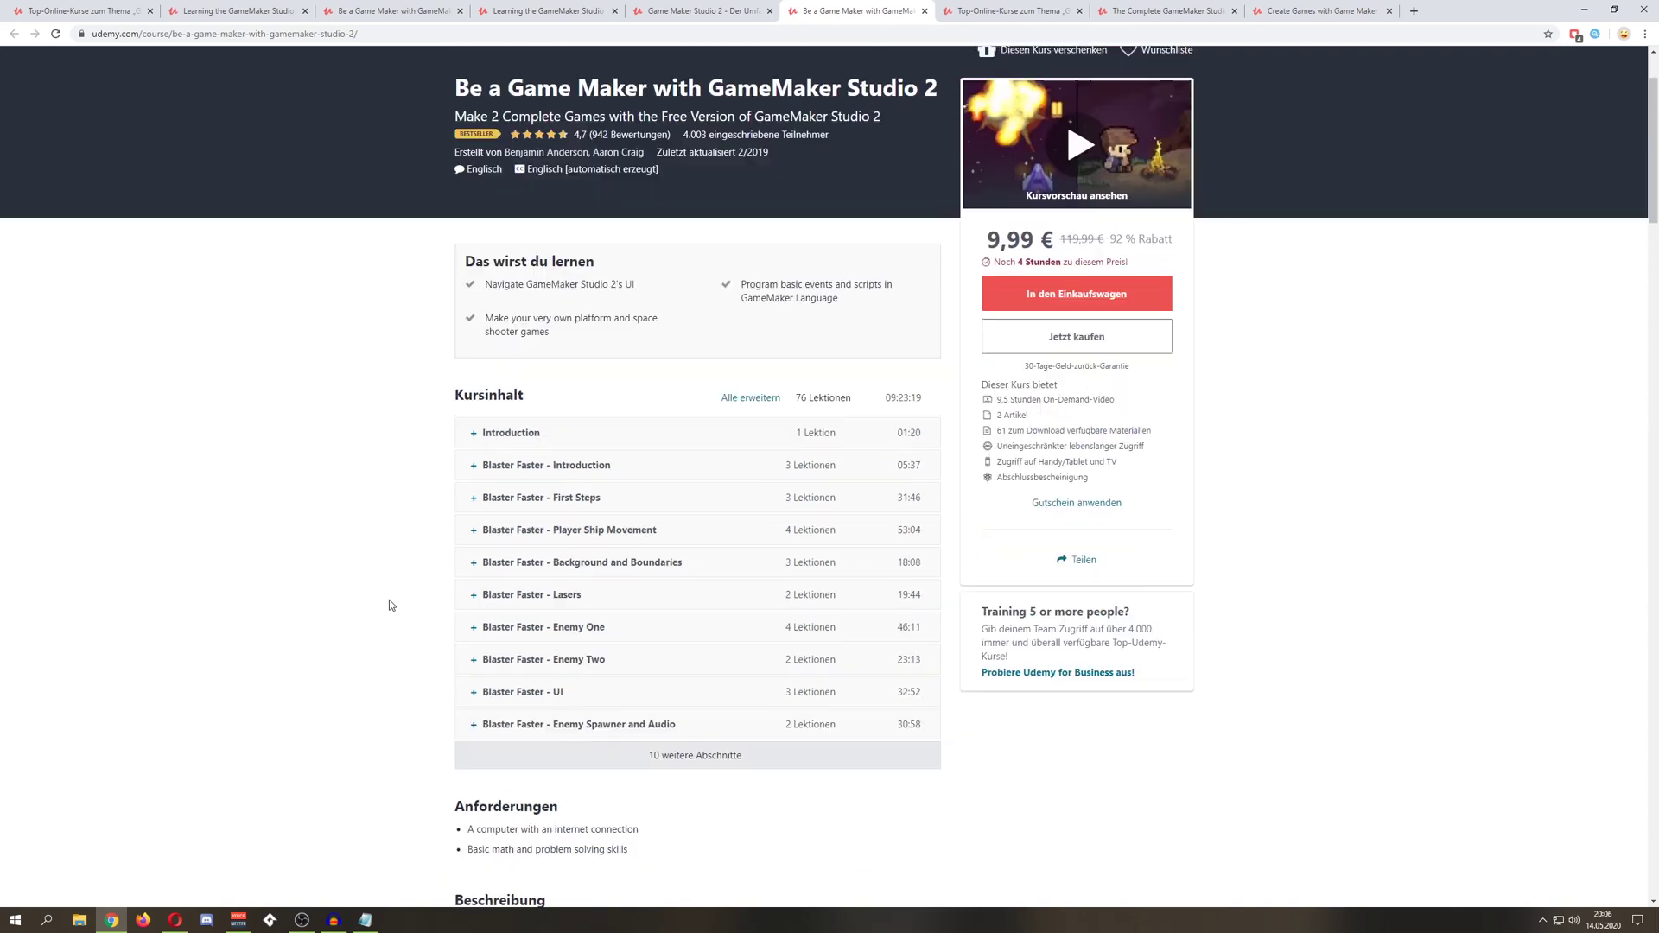
scroll(390, 601, "down", 2)
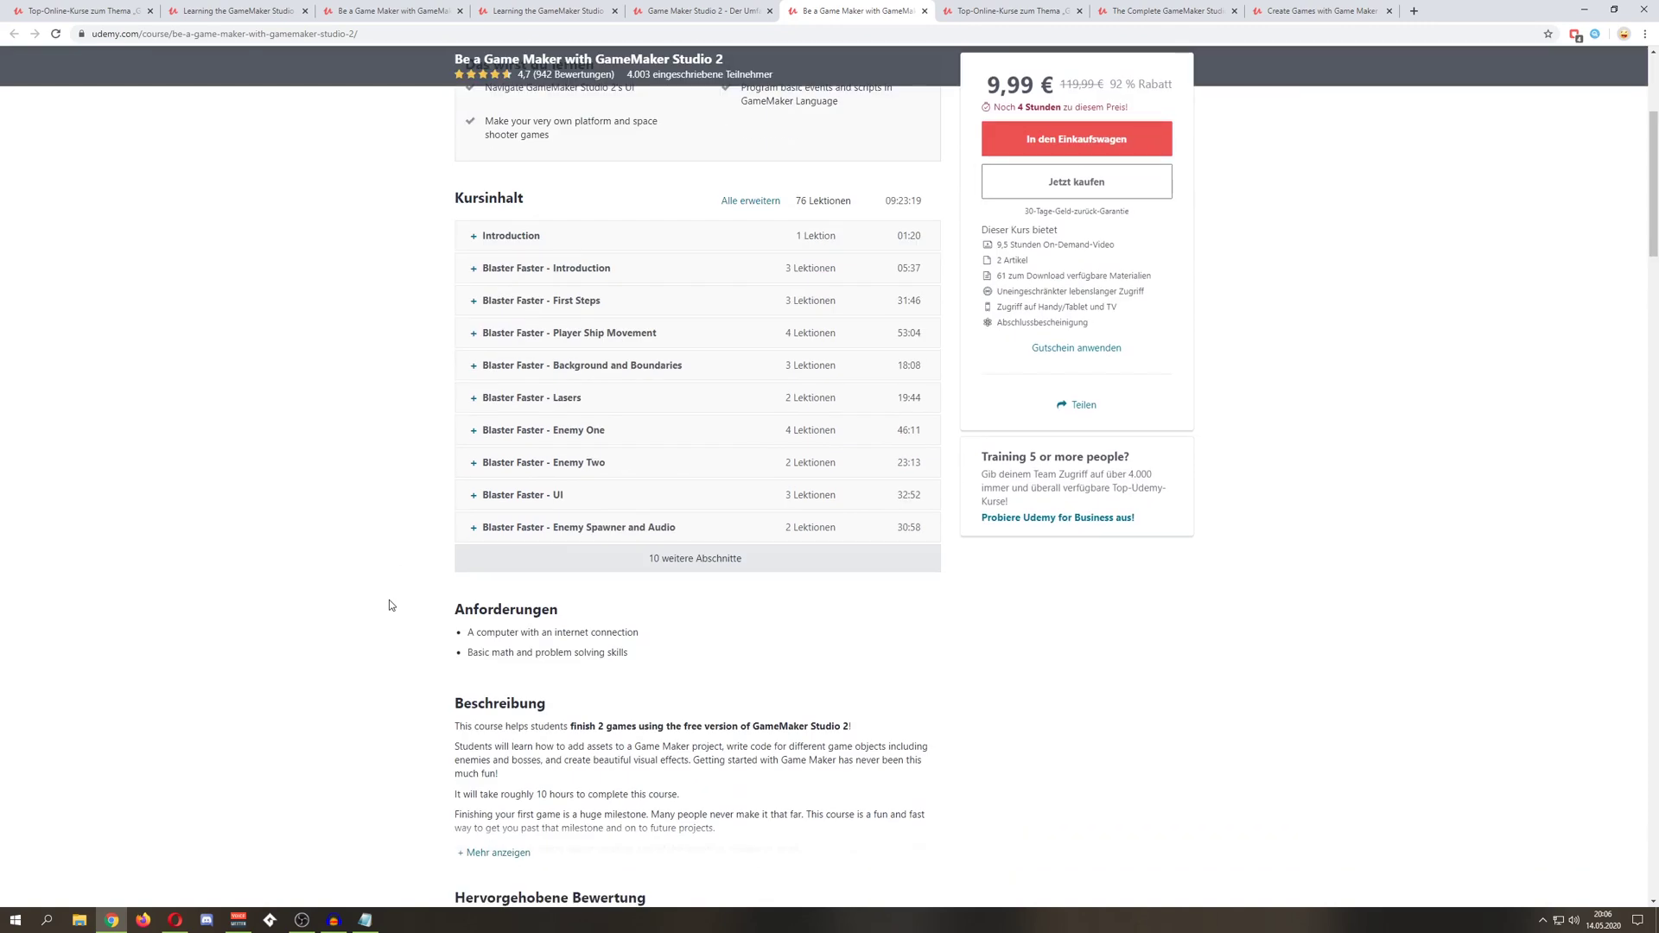
scroll(390, 605, "up", 3)
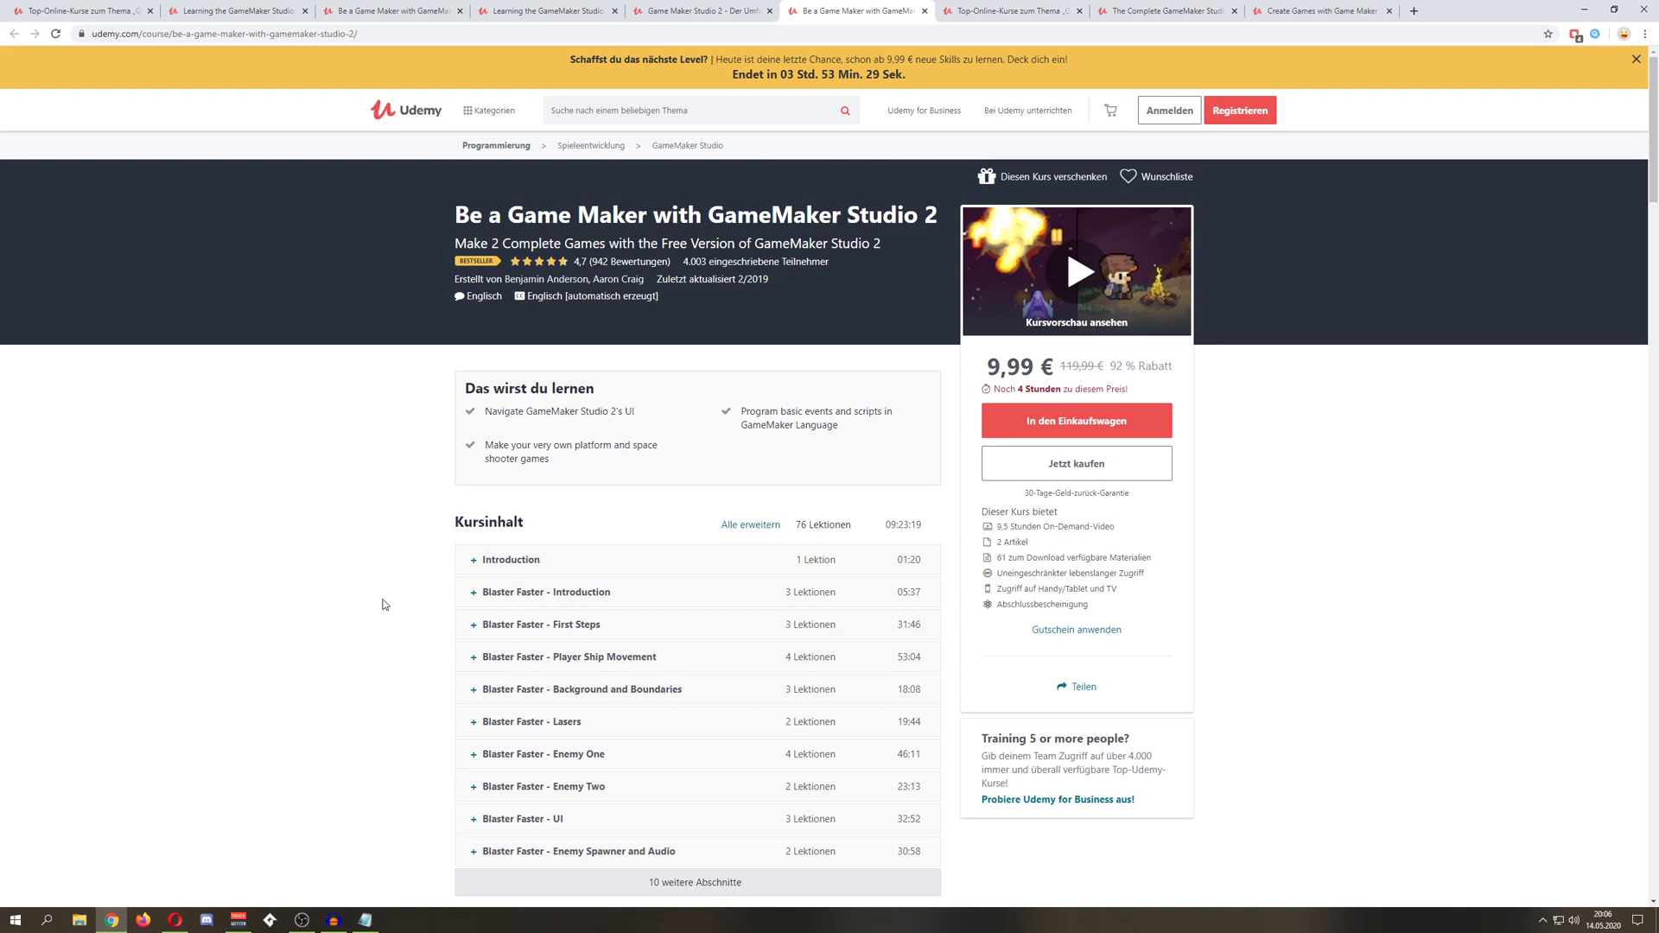
scroll(384, 604, "down", 1)
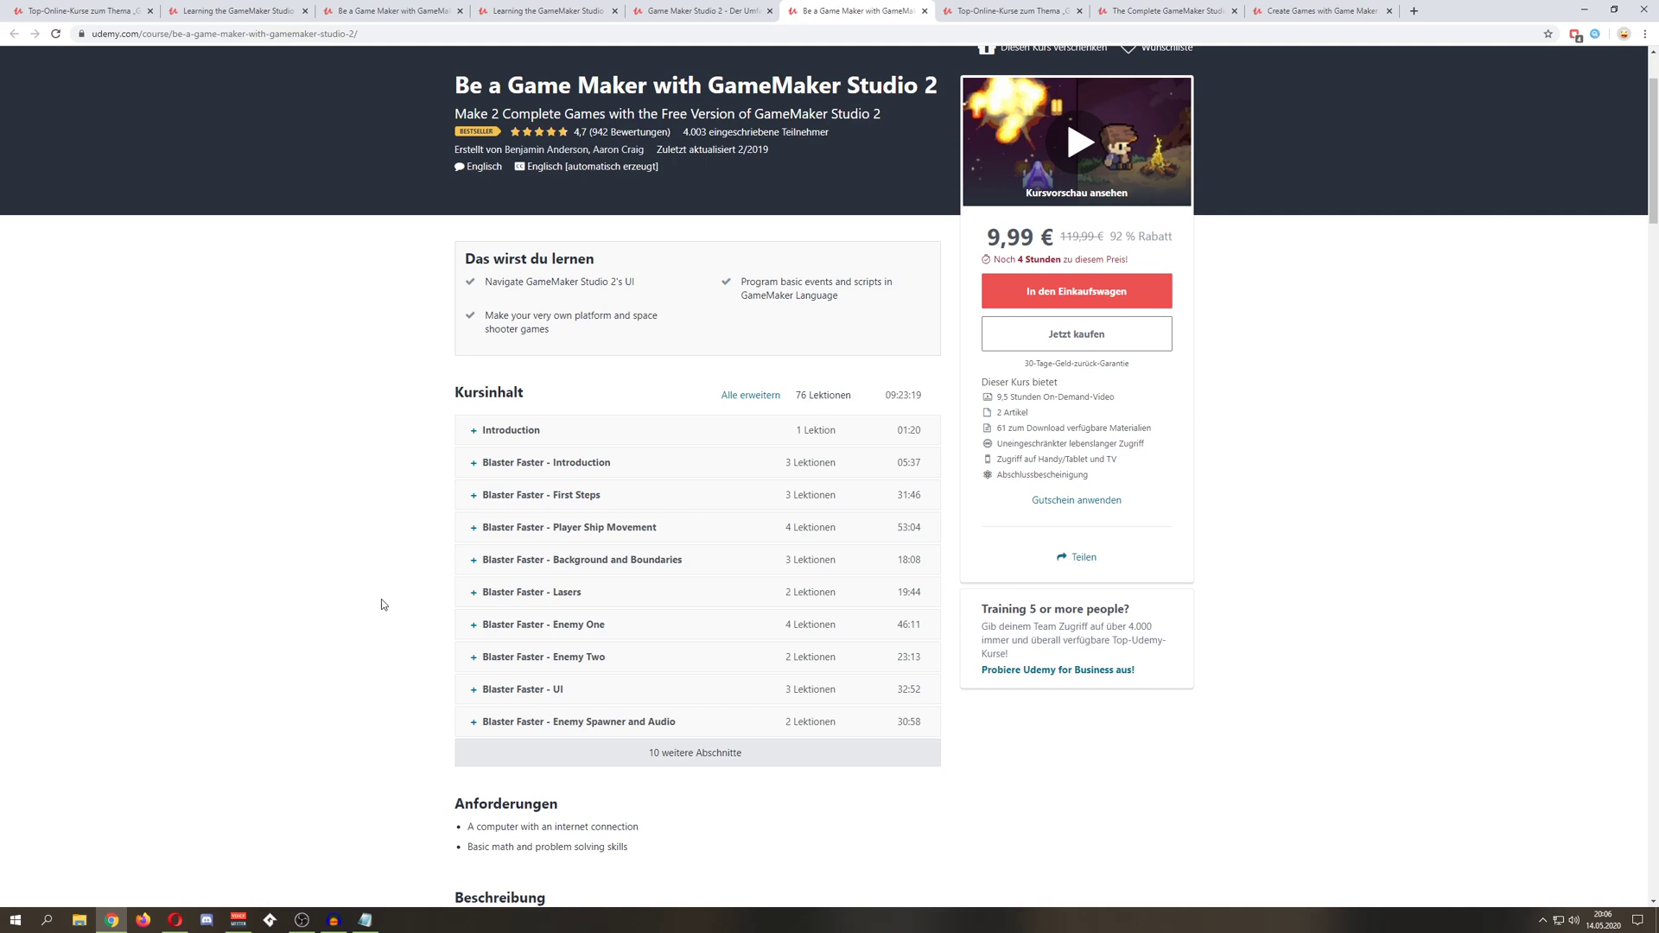
scroll(381, 605, "up", 1)
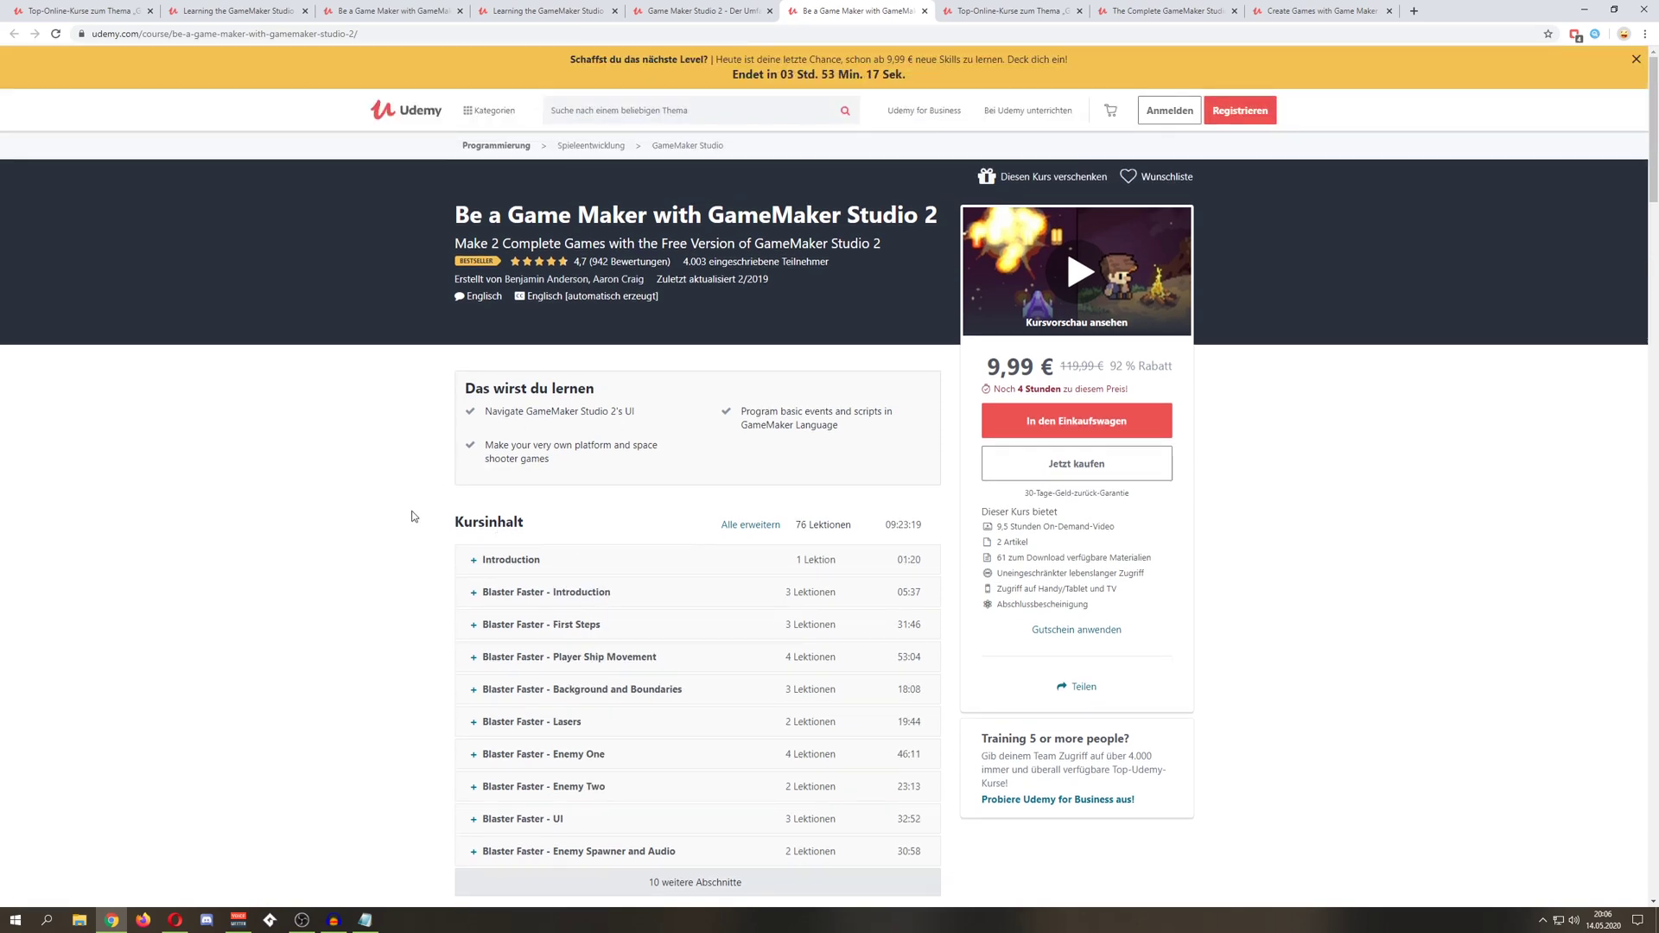
scroll(404, 536, "down", 2)
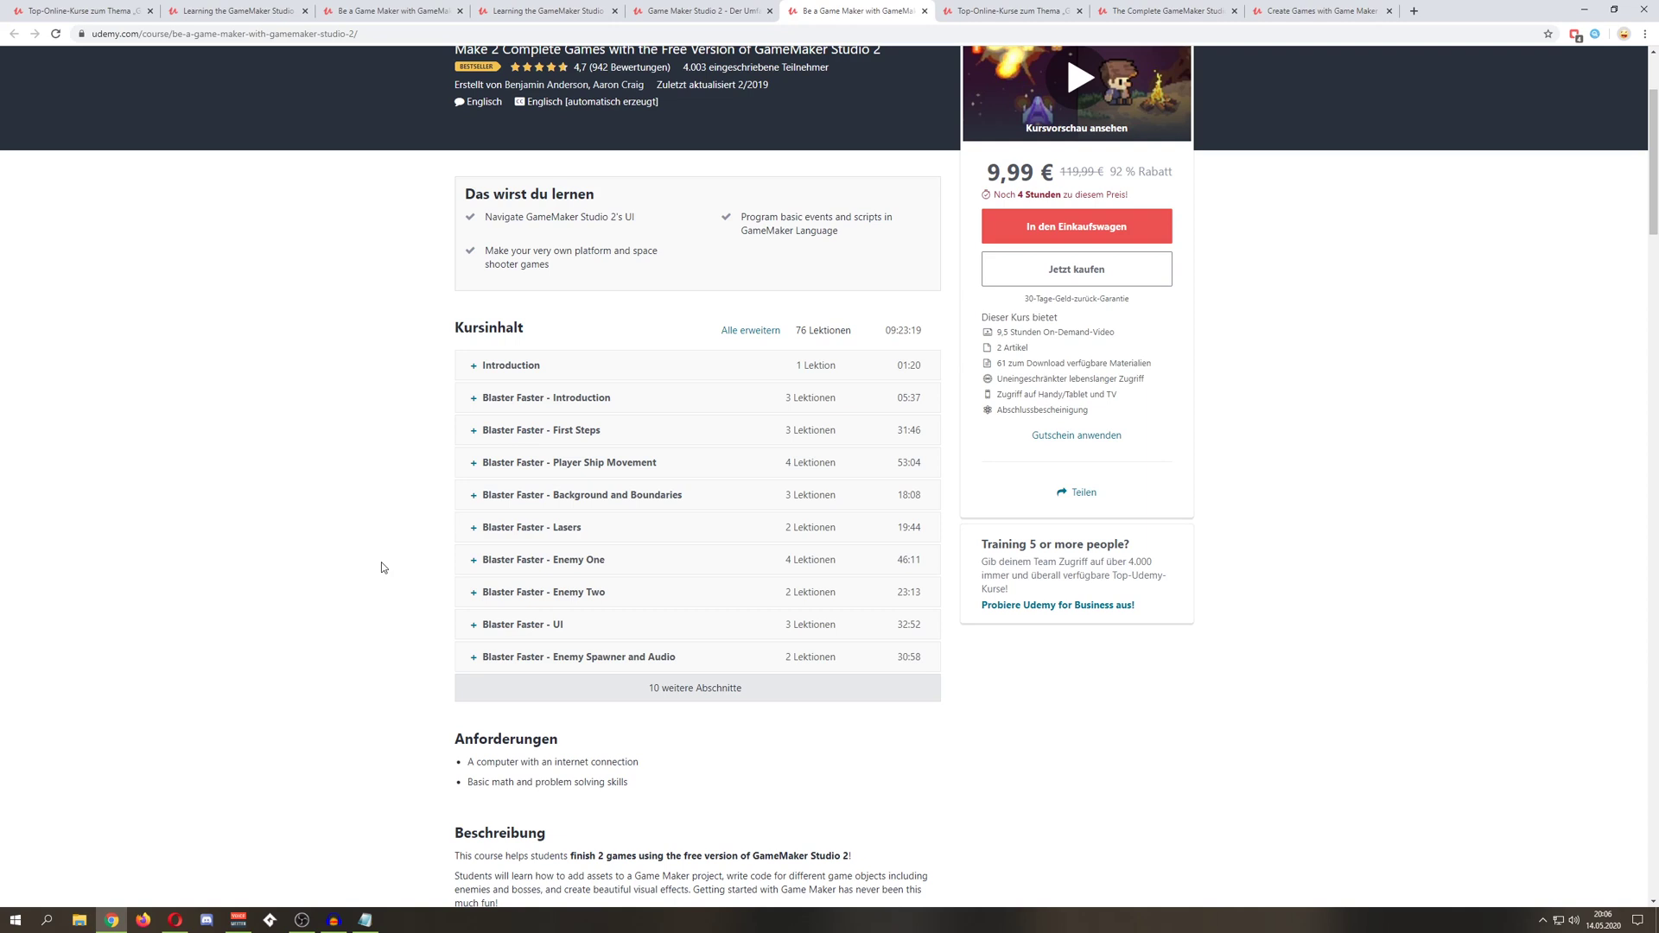
scroll(381, 567, "up", 1)
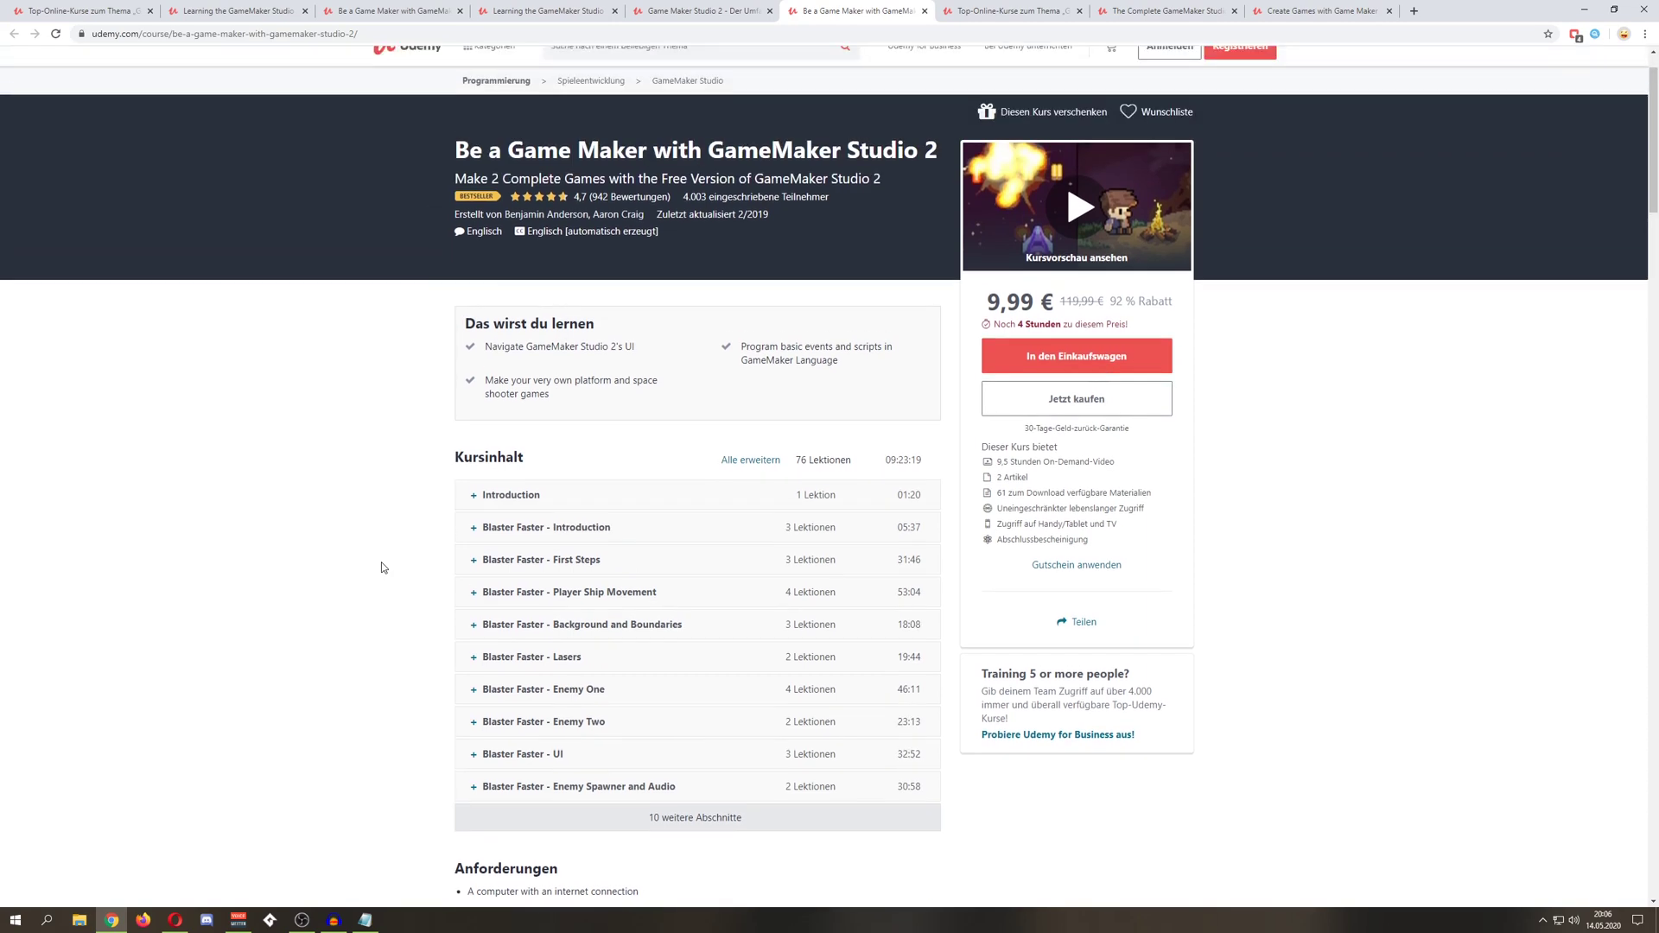
scroll(381, 566, "down", 2)
scroll(381, 566, "up", 1)
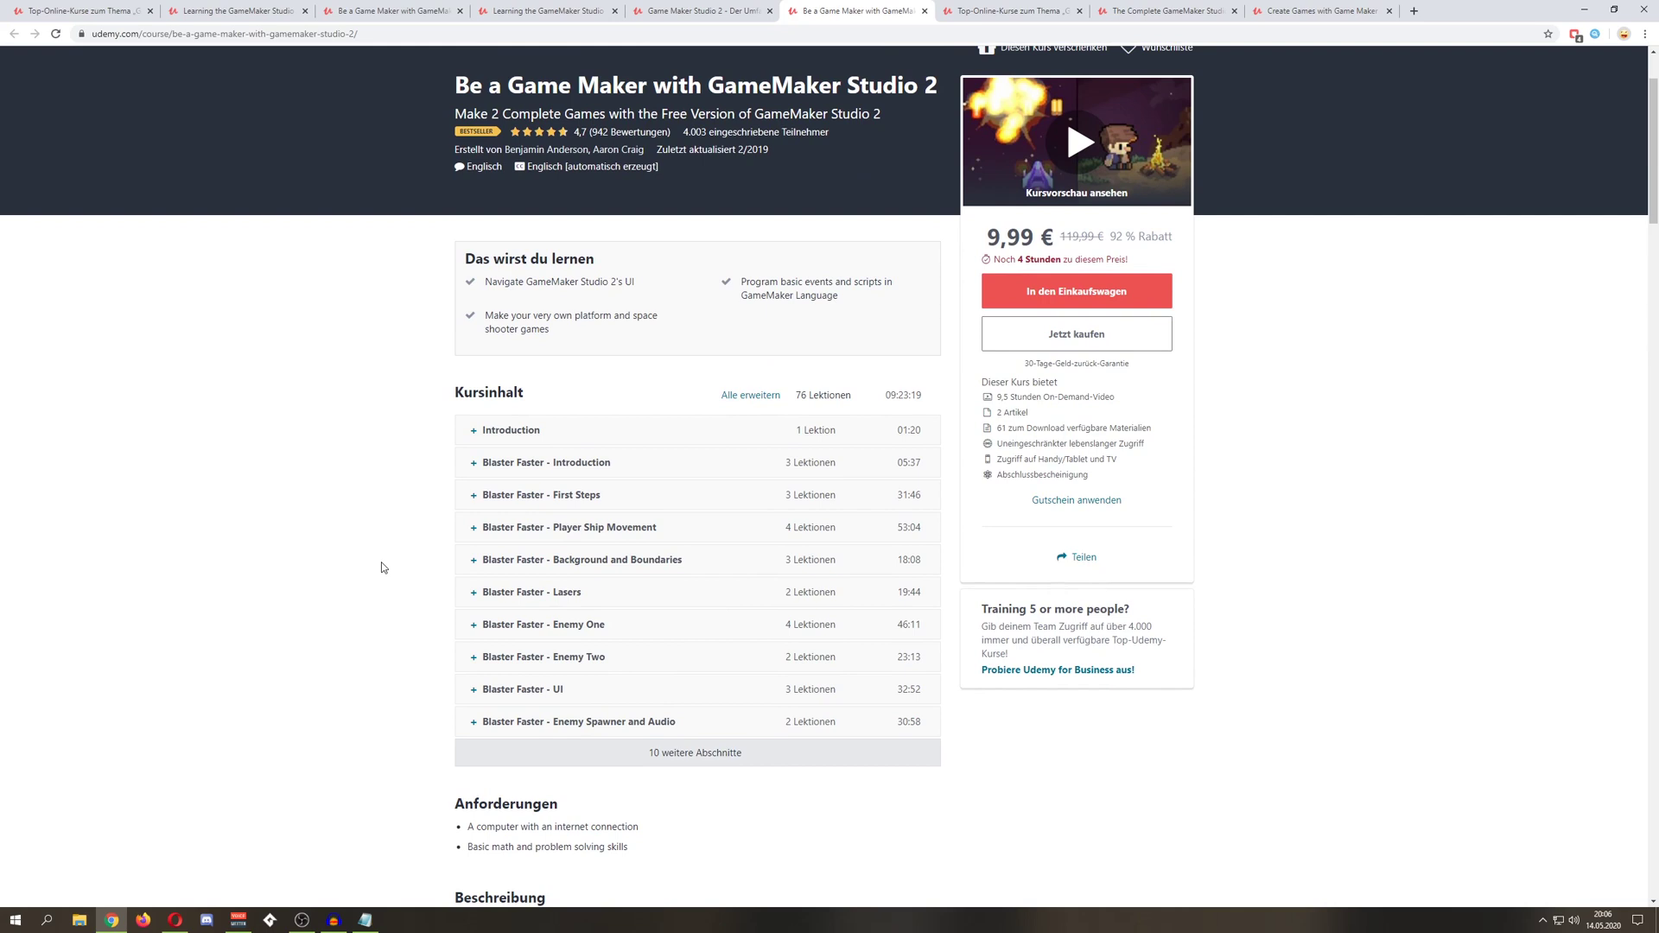
Step: Bring back the 1up Indie Community tab with the paid beginner GameMaker course poll
left_click(176, 920)
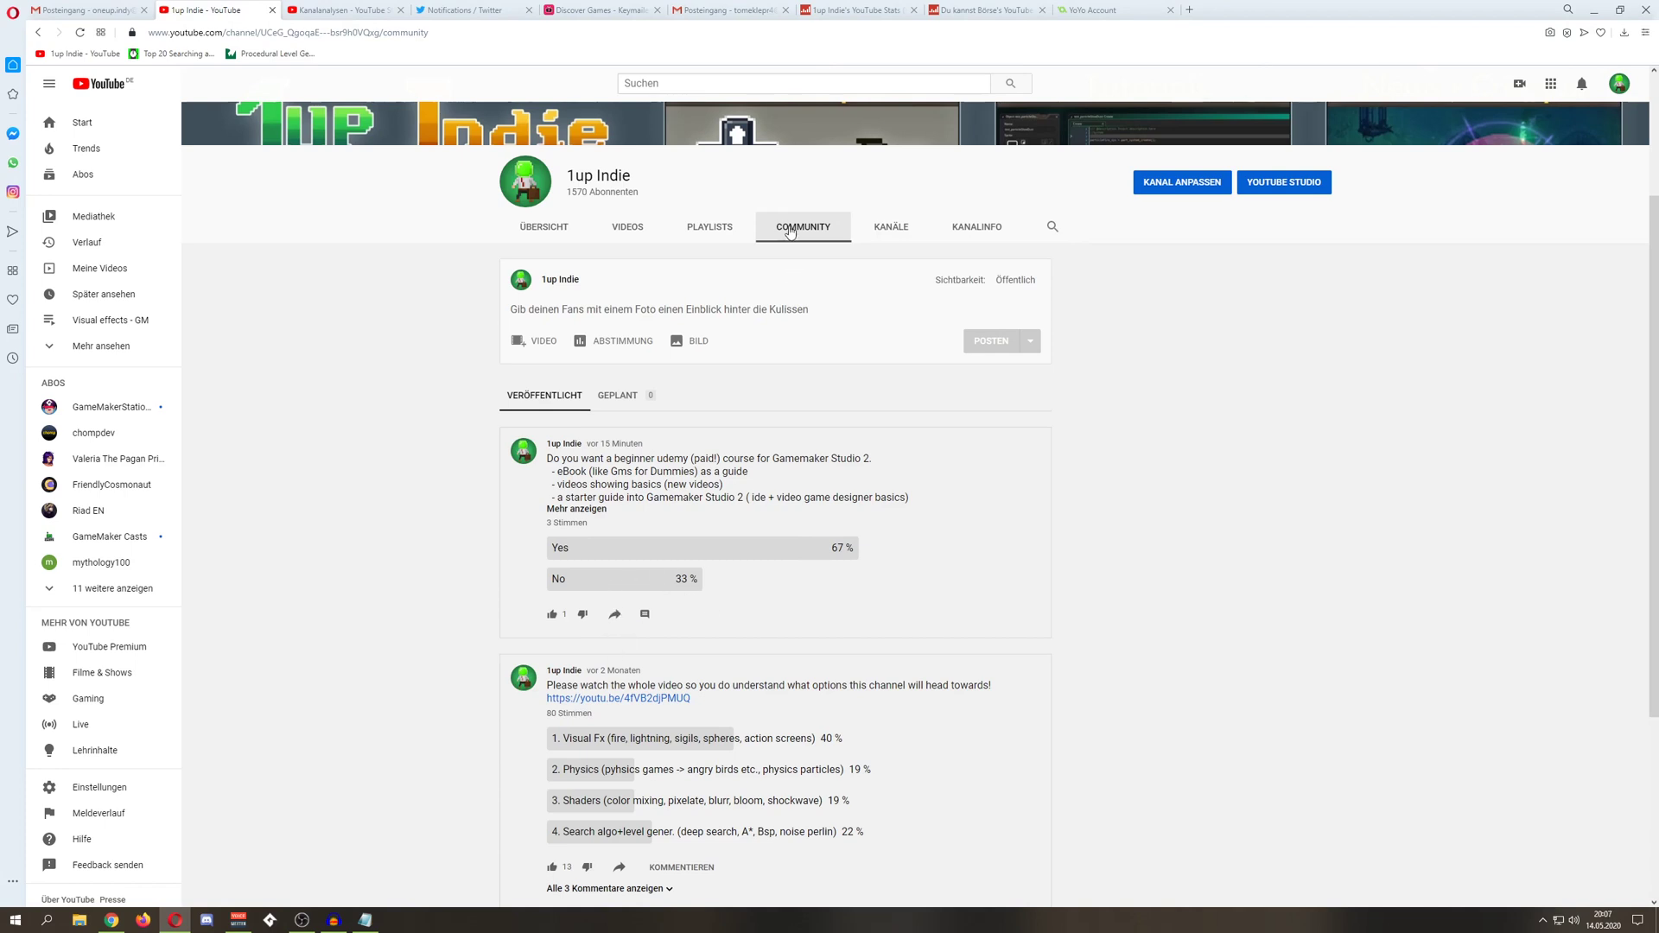
scroll(367, 398, "up", 2)
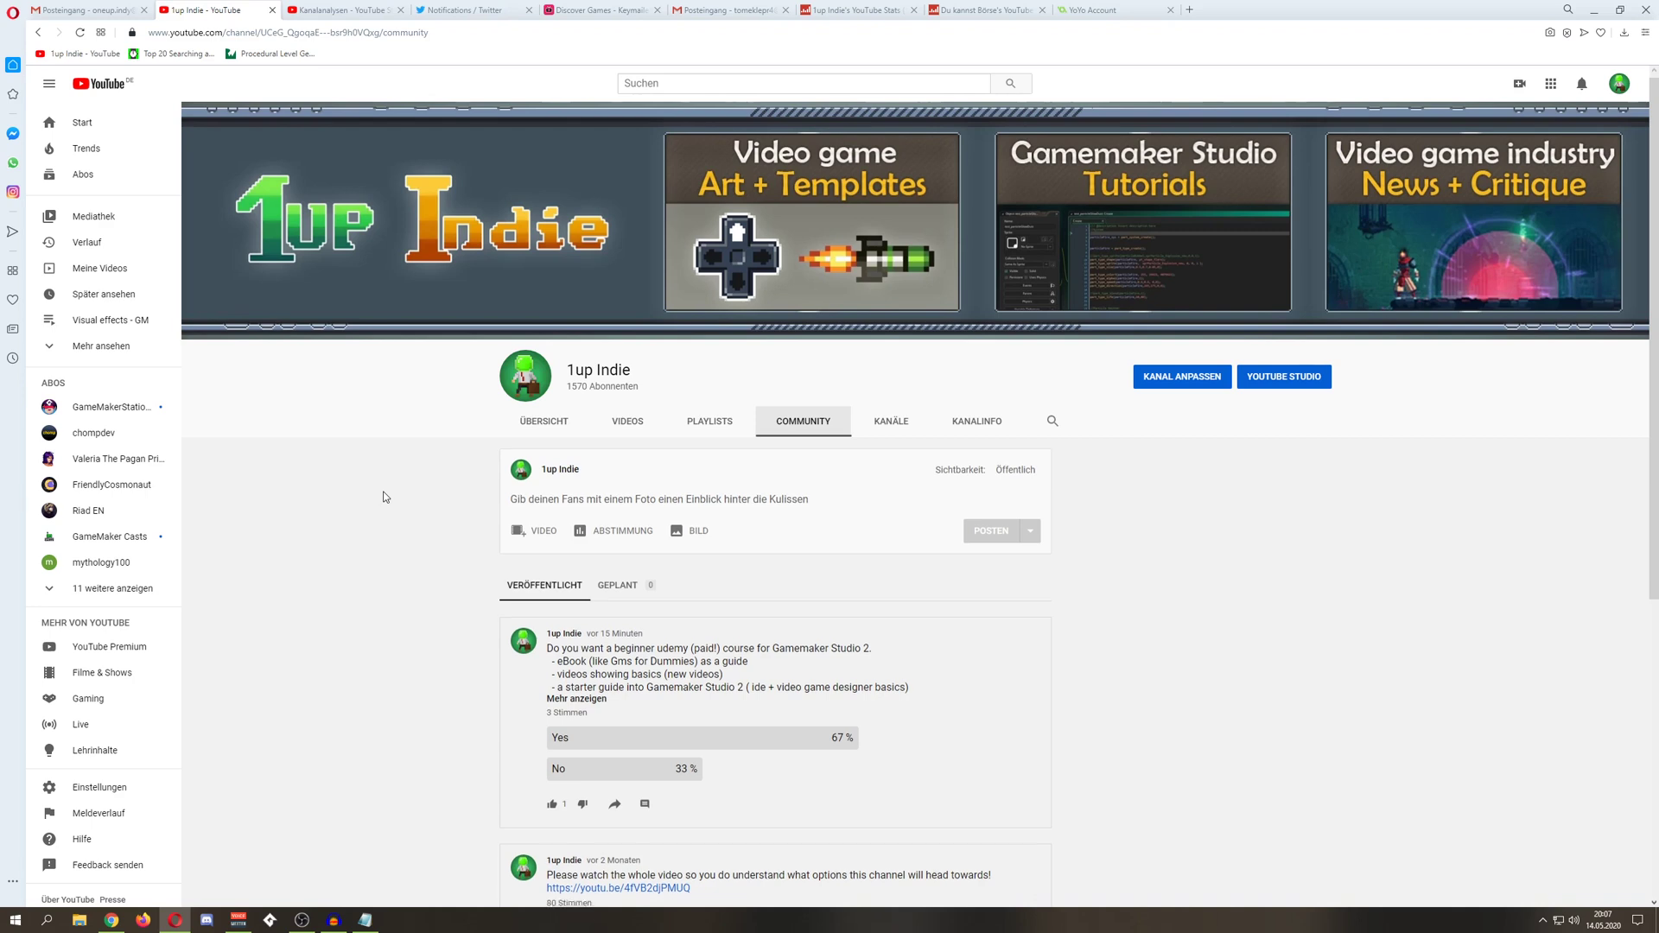
scroll(383, 497, "down", 1)
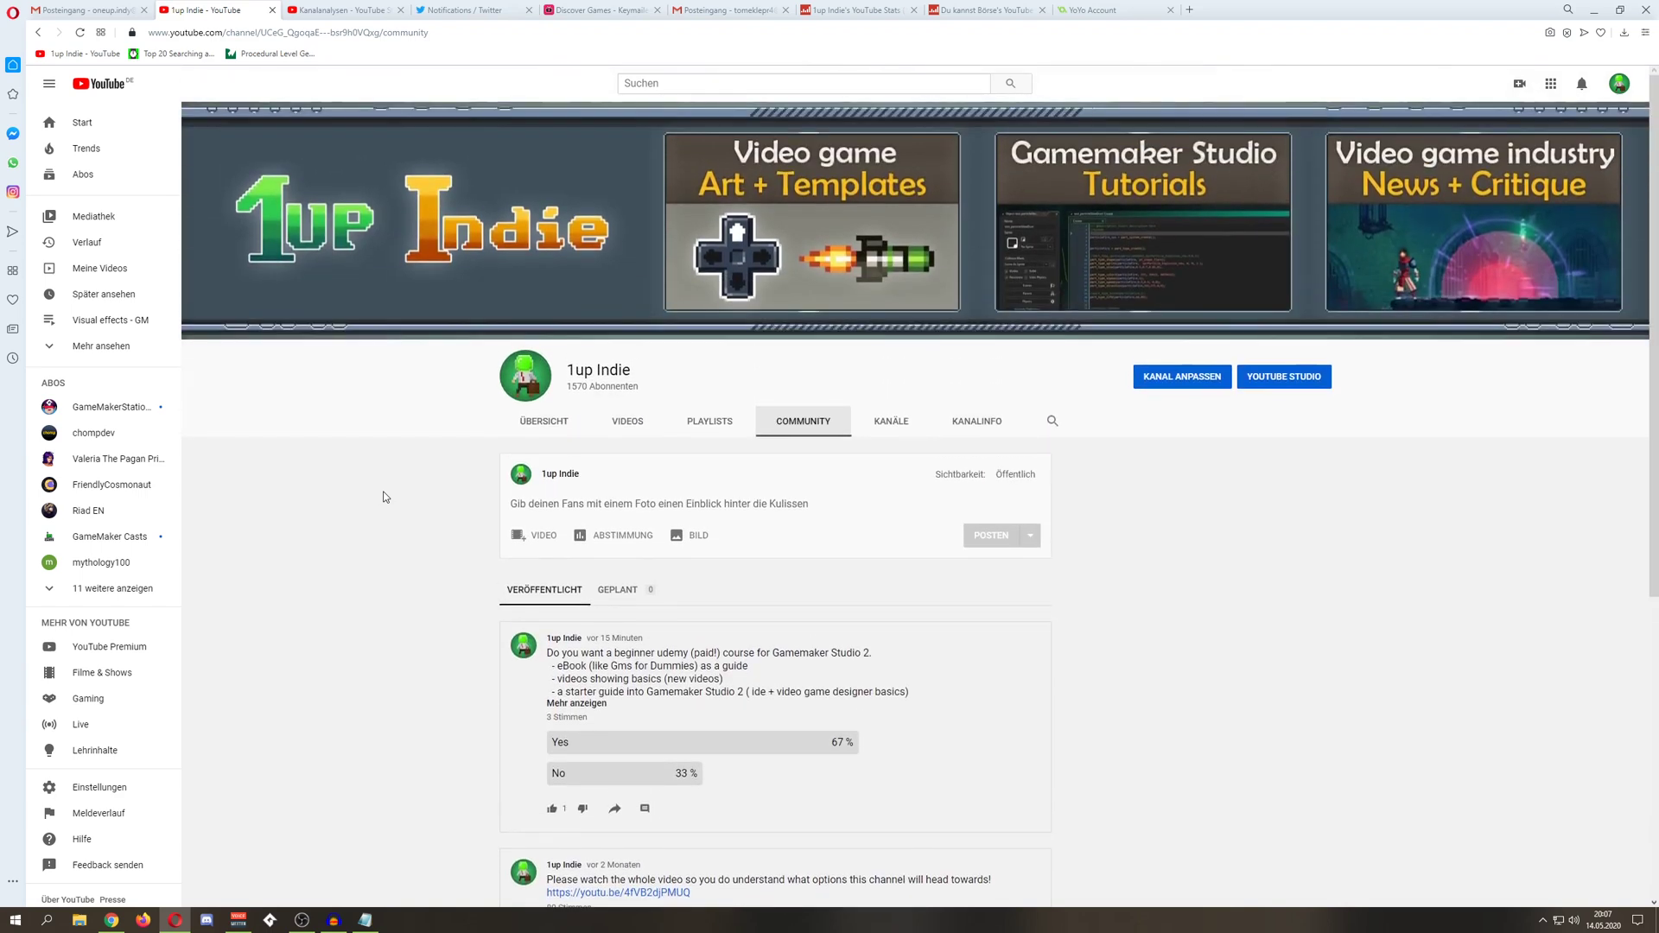
scroll(382, 496, "down", 1)
scroll(383, 496, "up", 1)
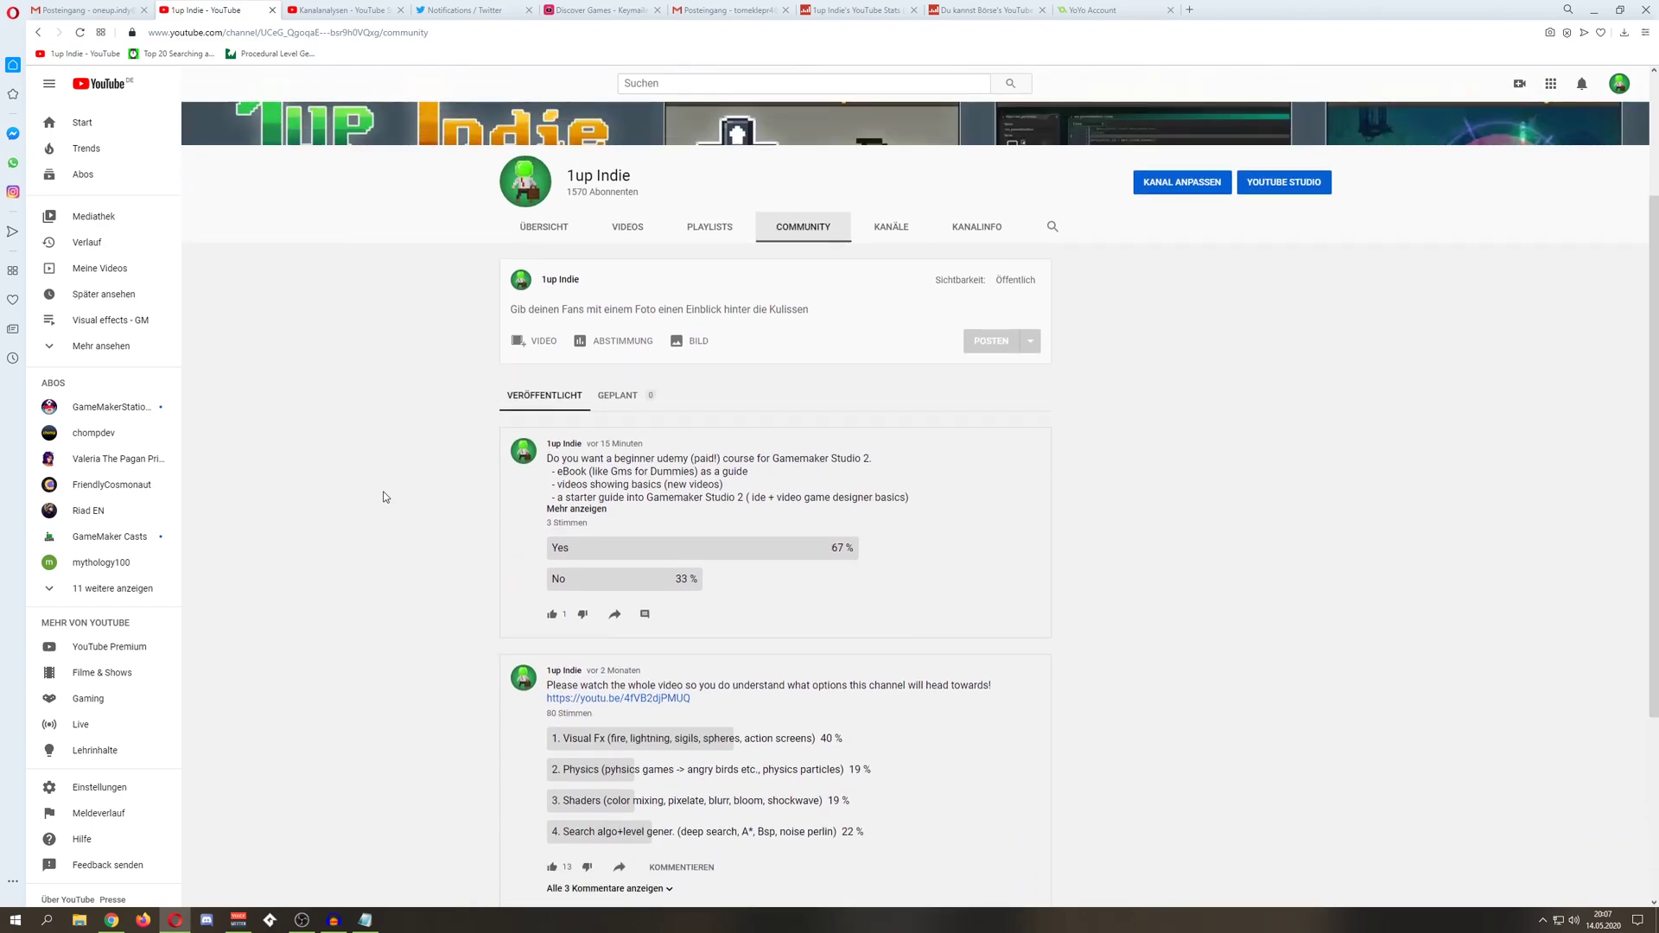
scroll(382, 496, "up", 1)
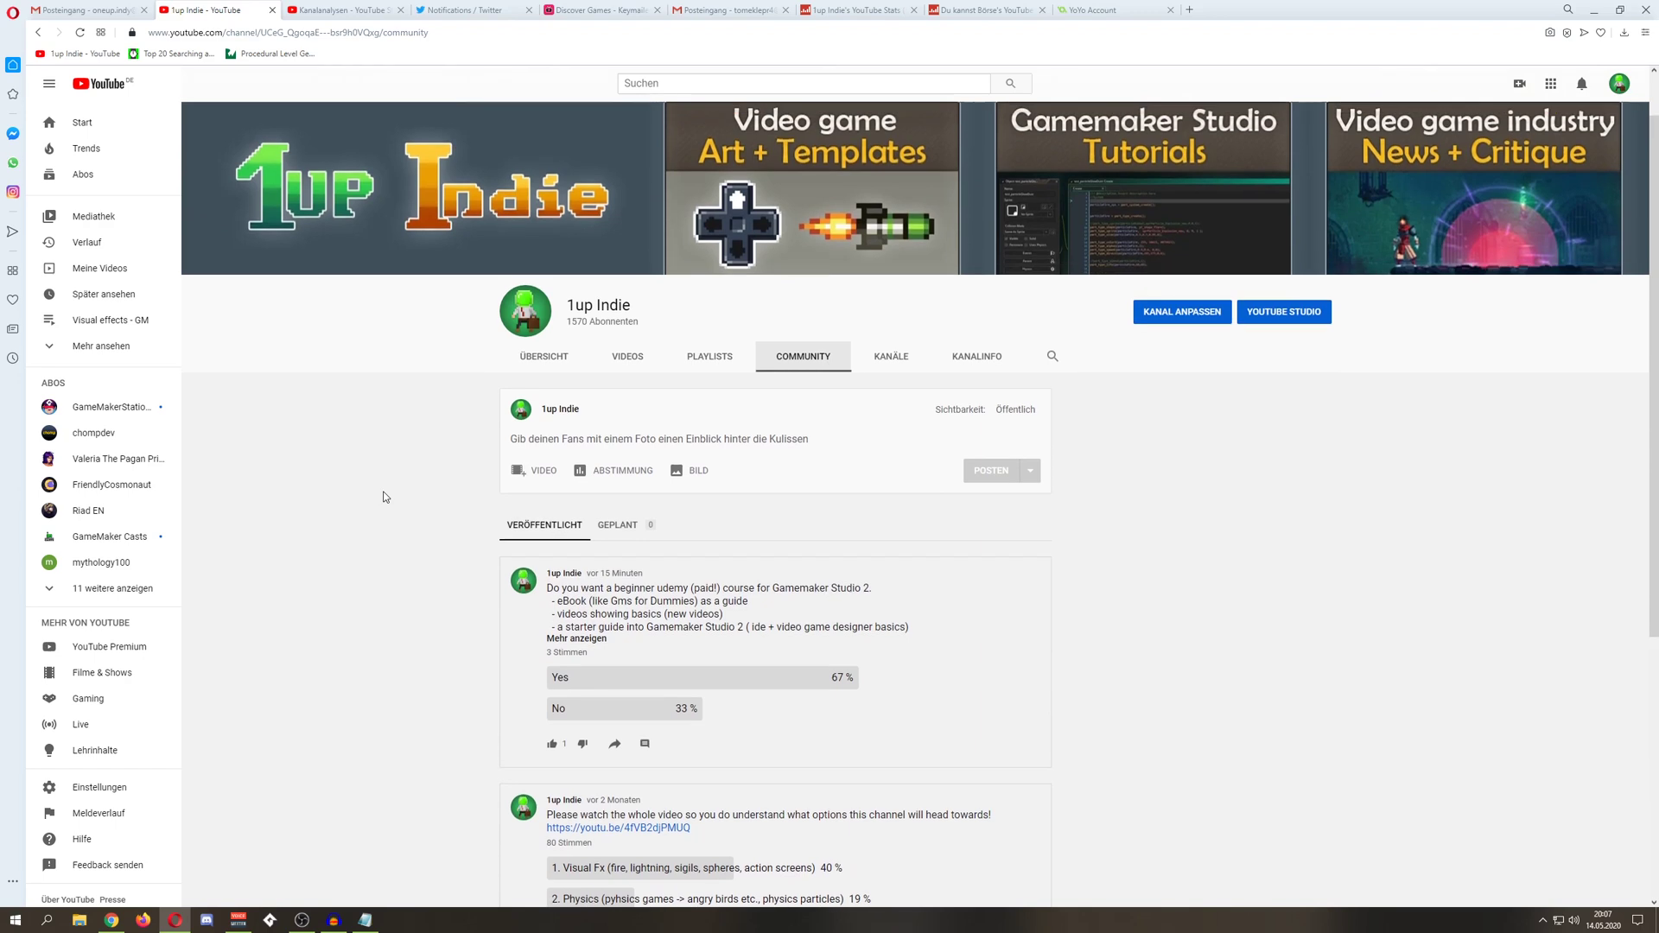
Step: Show the 1up Indie Videos tab with its grid of uploads
left_click(630, 356)
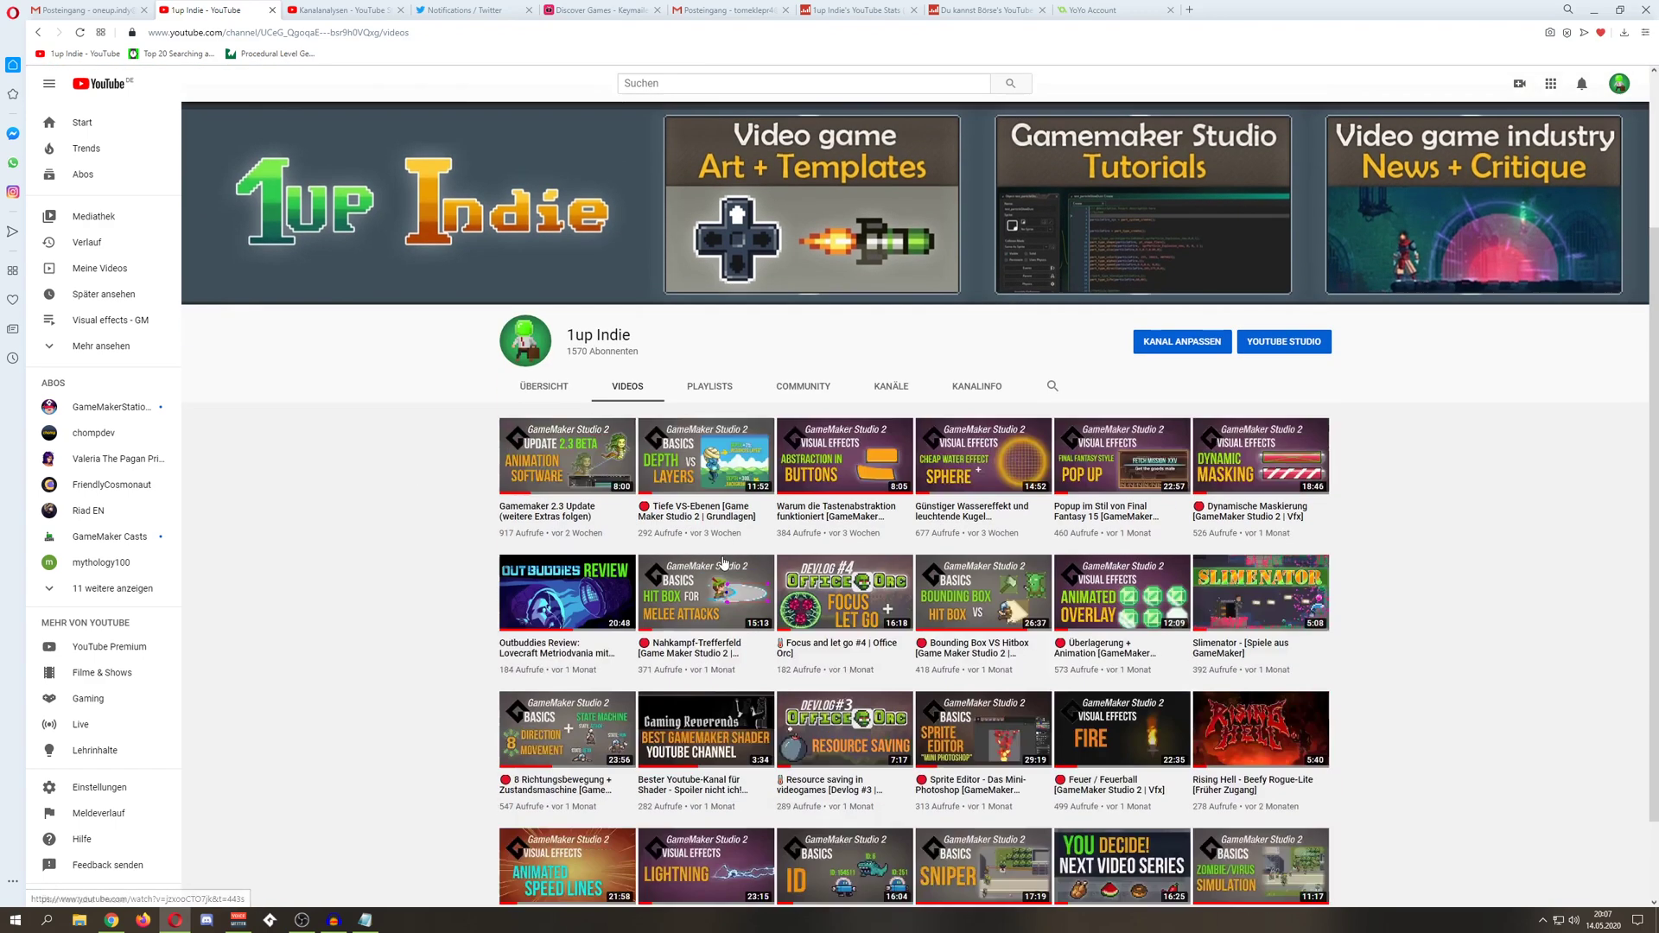
scroll(745, 455, "down", 3)
scroll(746, 454, "up", 2)
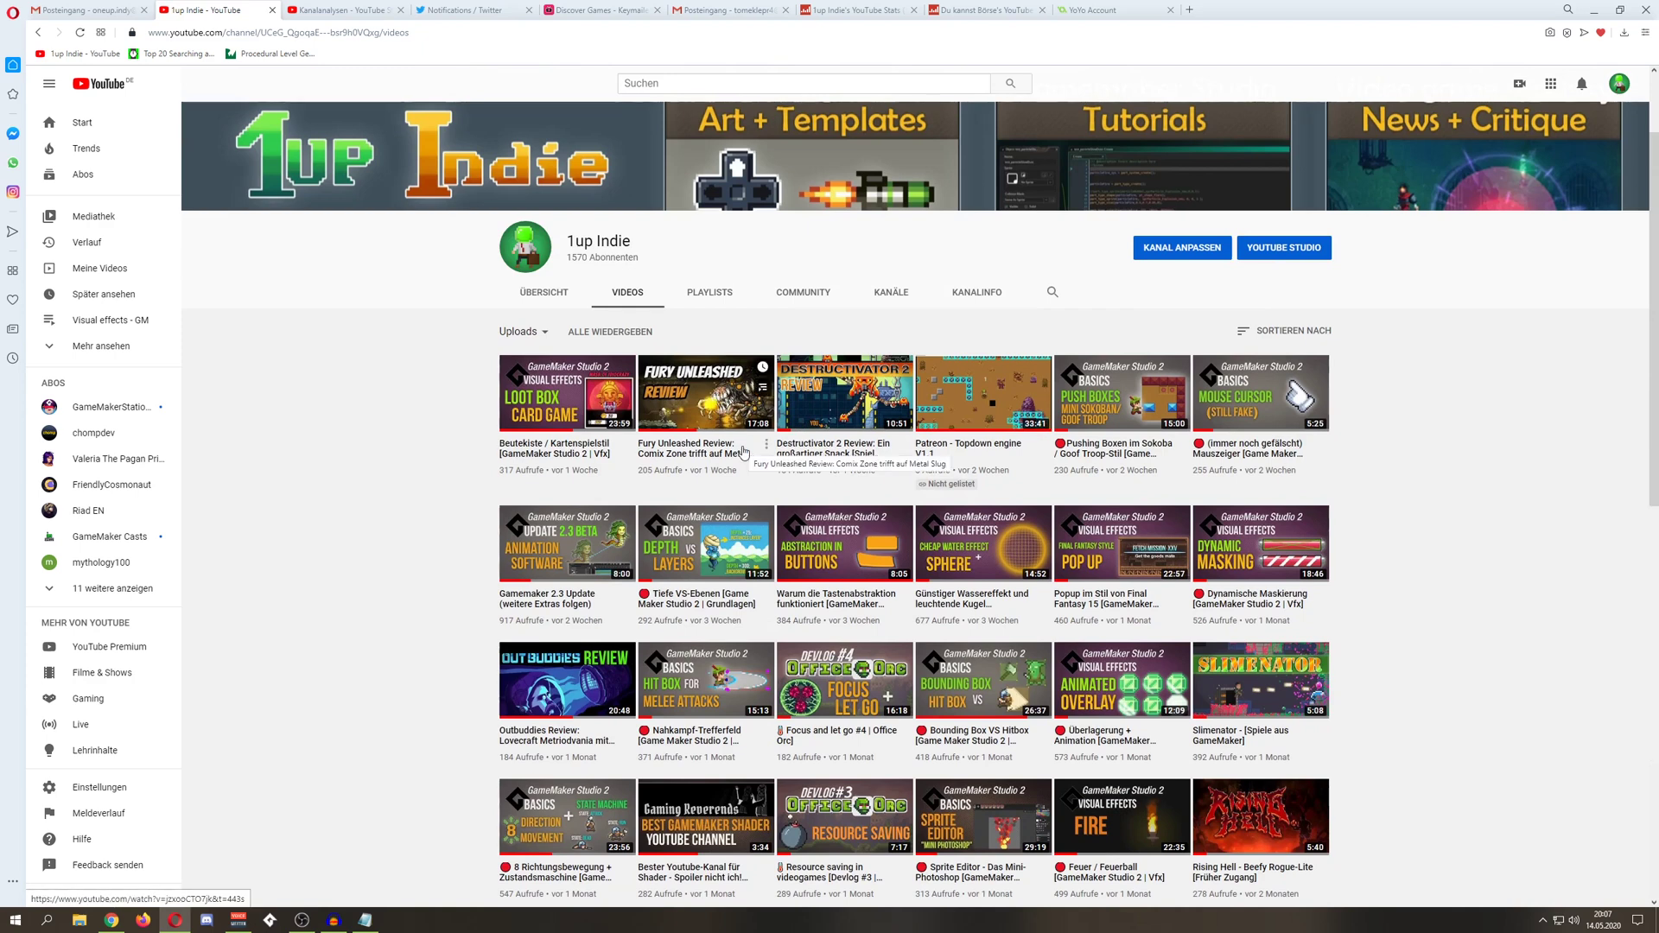